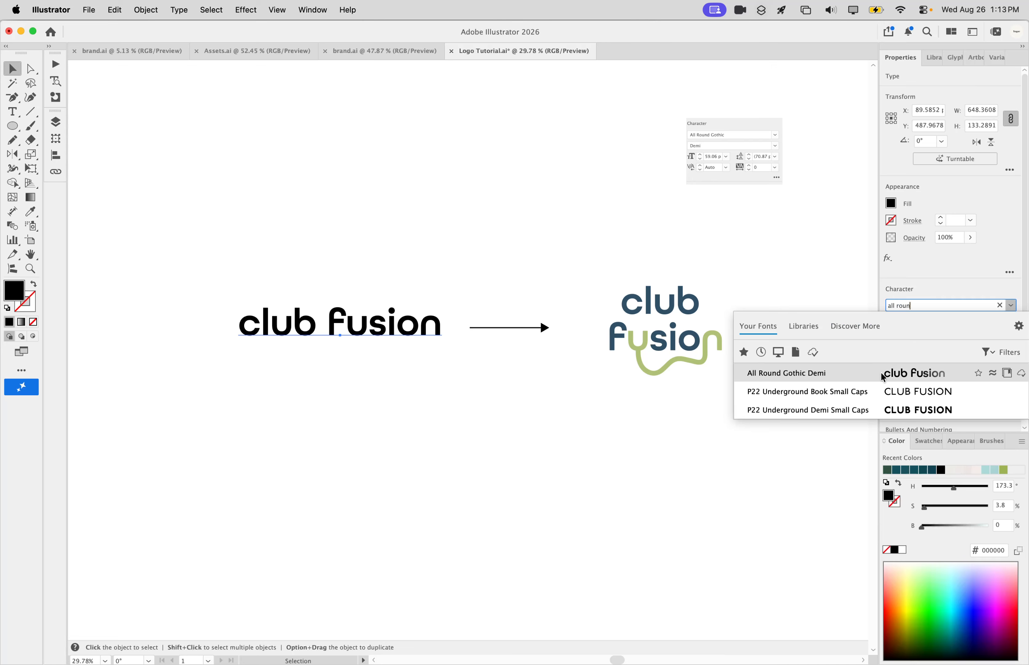
Step: Apply the All Round Gothic Demi font to the "club fusion" text and break it into two lines before "fusion"
left_click(883, 374)
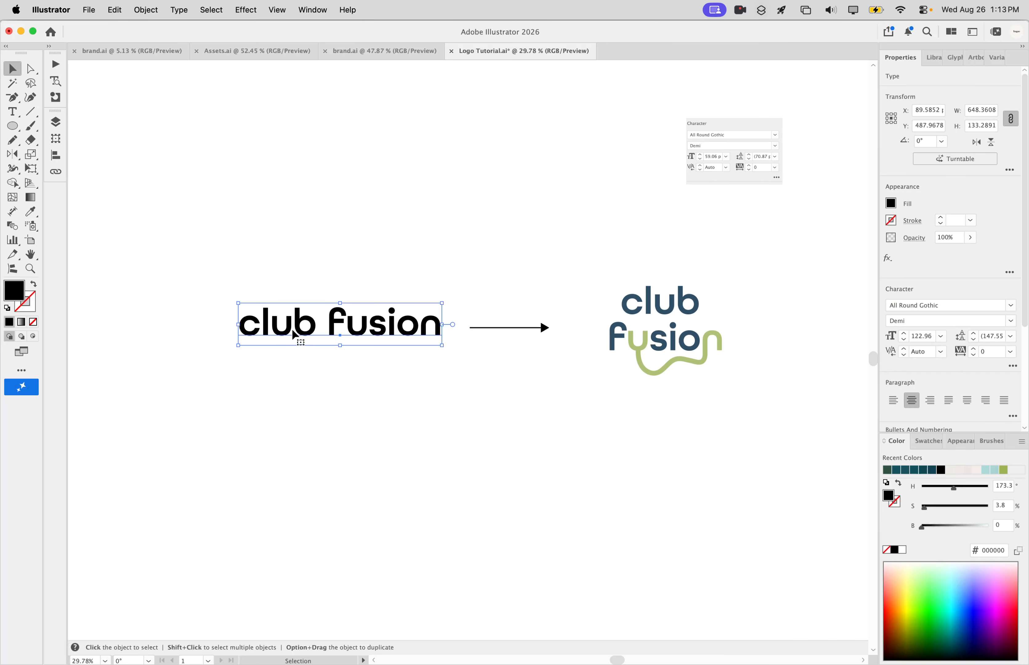
key("t")
left_click(331, 325)
key("BackSpace")
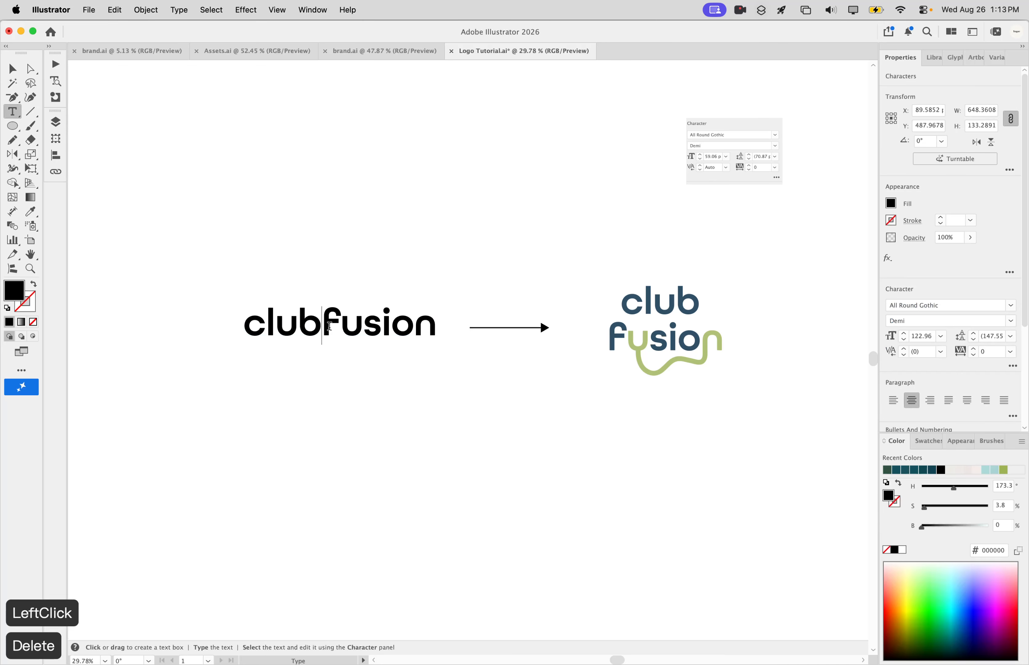
key("Return")
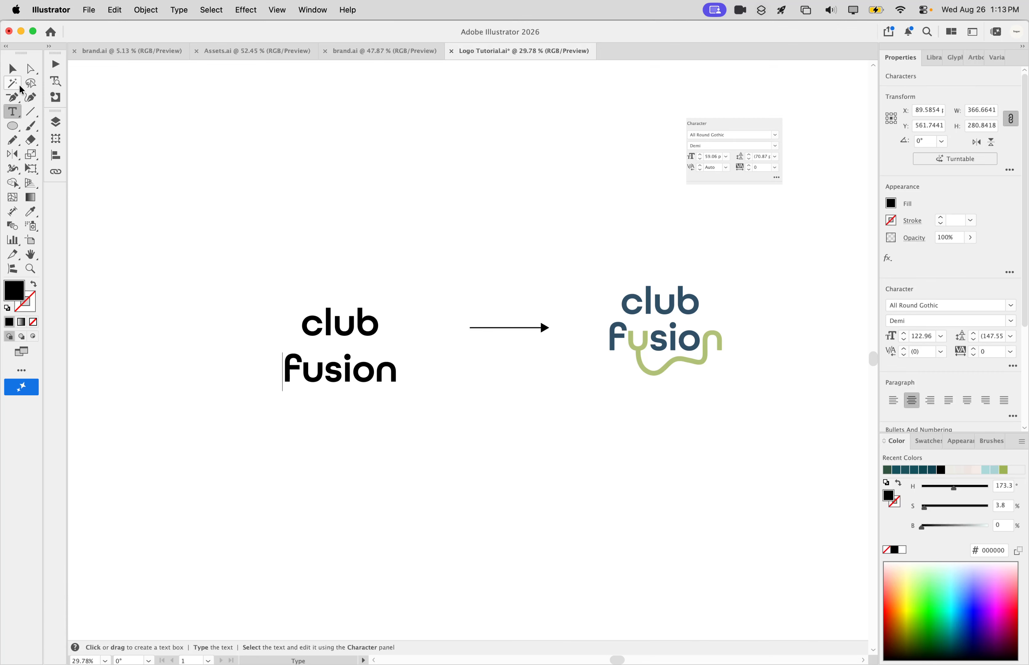
left_click(16, 71)
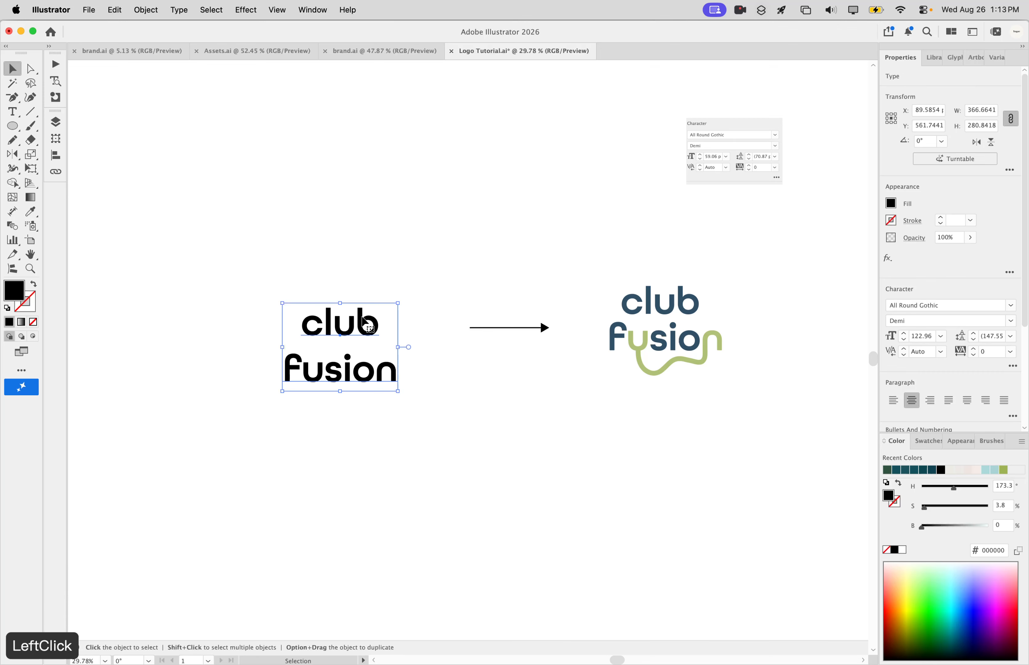
Step: Tighten the leading of the two-line "club fusion" text to 118 pt
left_click(1012, 339)
left_click(1013, 336)
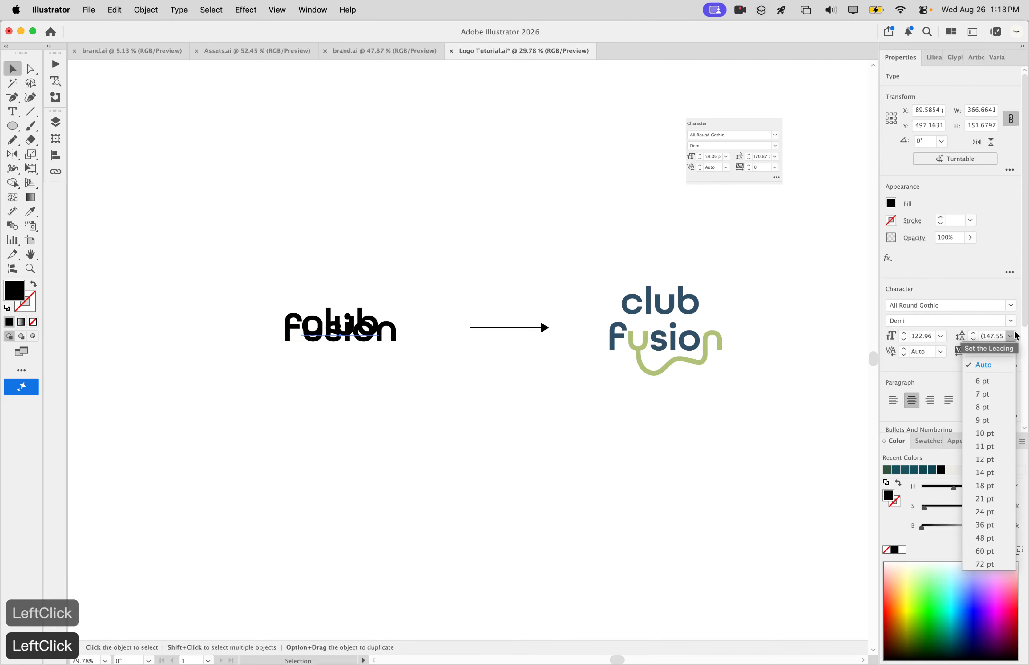
left_click(974, 341)
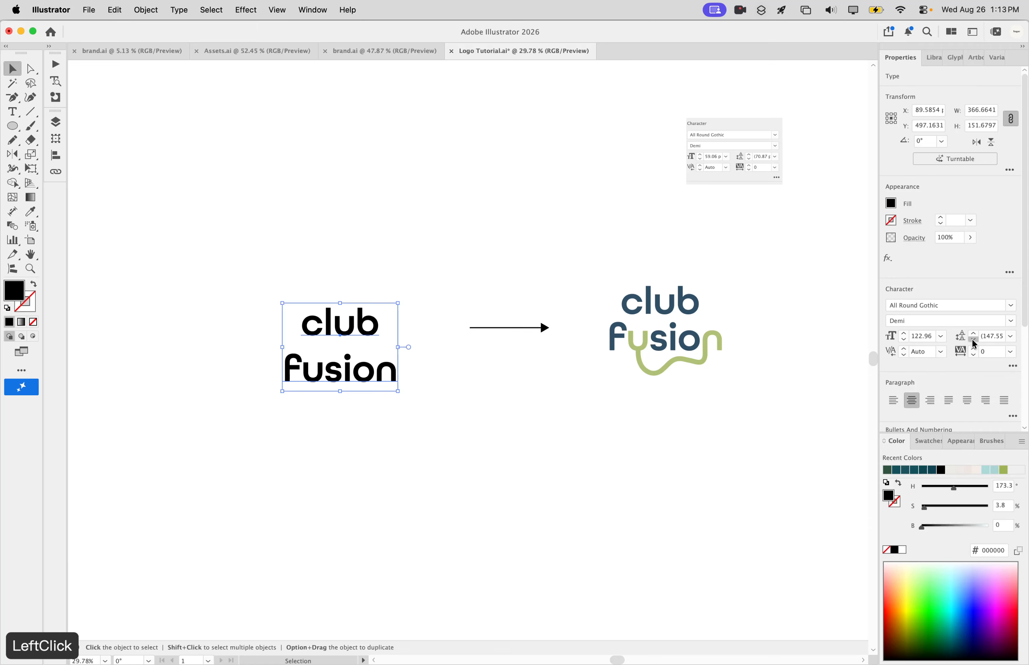
left_click(974, 341)
left_click(974, 342)
left_click(974, 341)
left_click(974, 341)
left_click(974, 341)
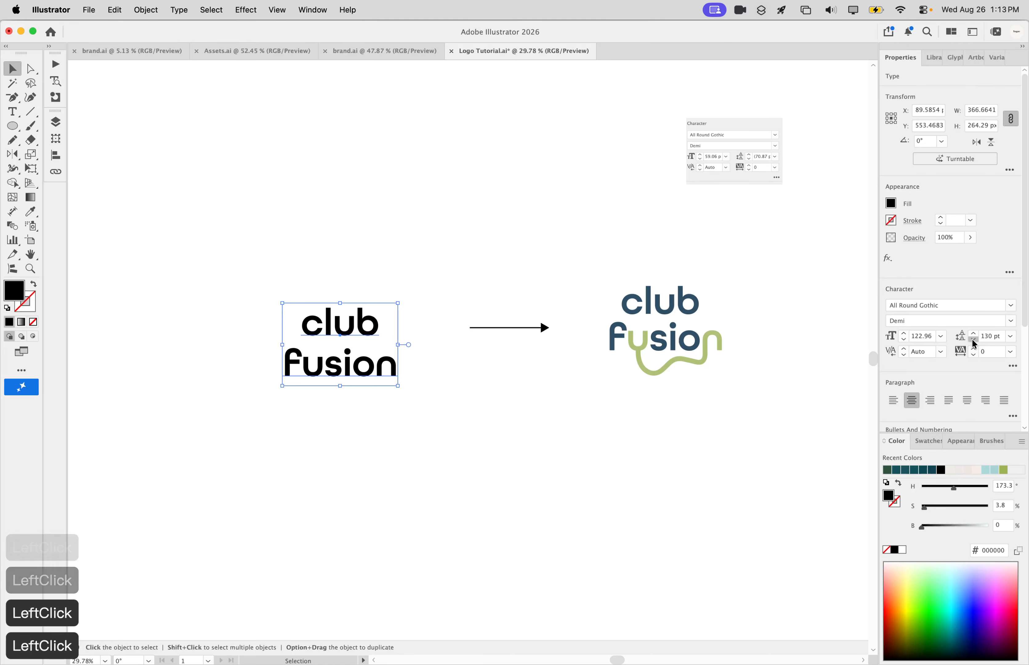
left_click(974, 341)
left_click(974, 342)
left_click(974, 343)
left_click(974, 343)
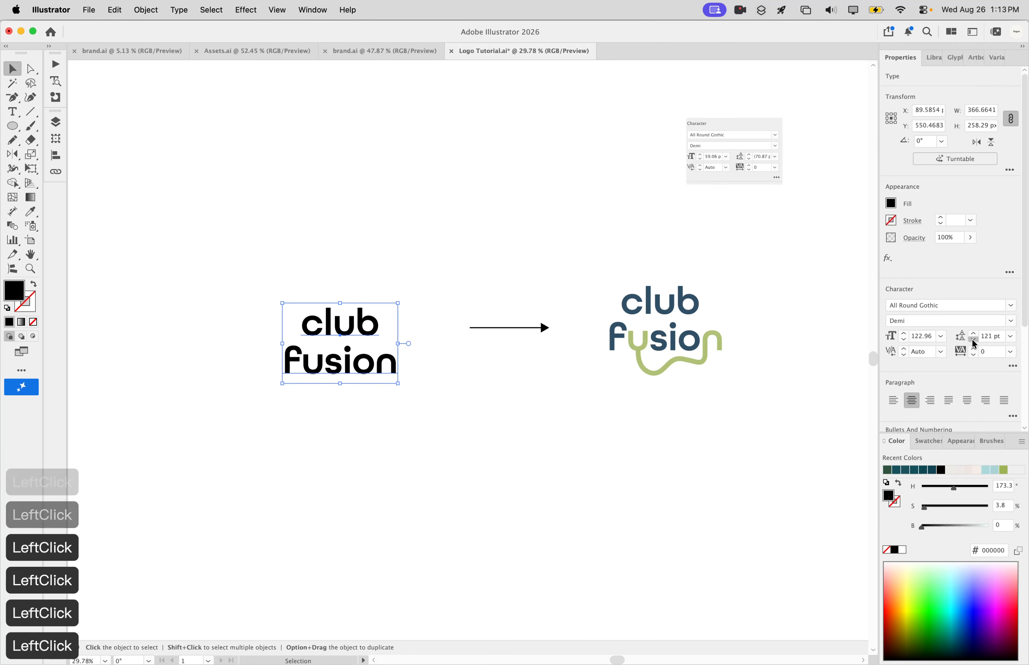
left_click(974, 342)
left_click(518, 453)
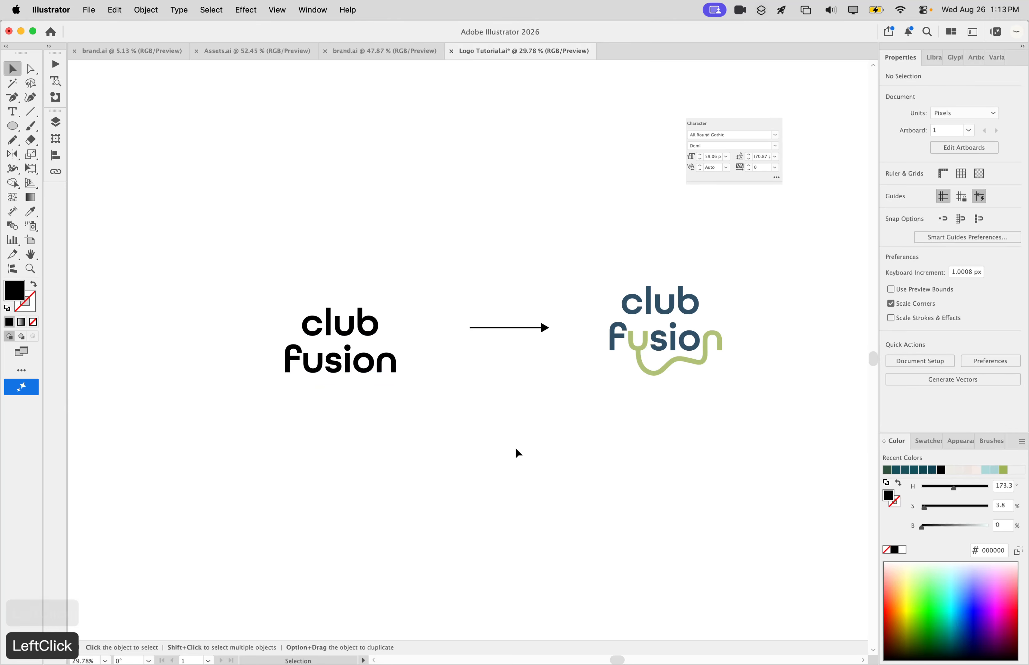
Step: Move the two-line "club fusion" text slightly upward, convert it to outlines and deselect it
left_click(378, 353)
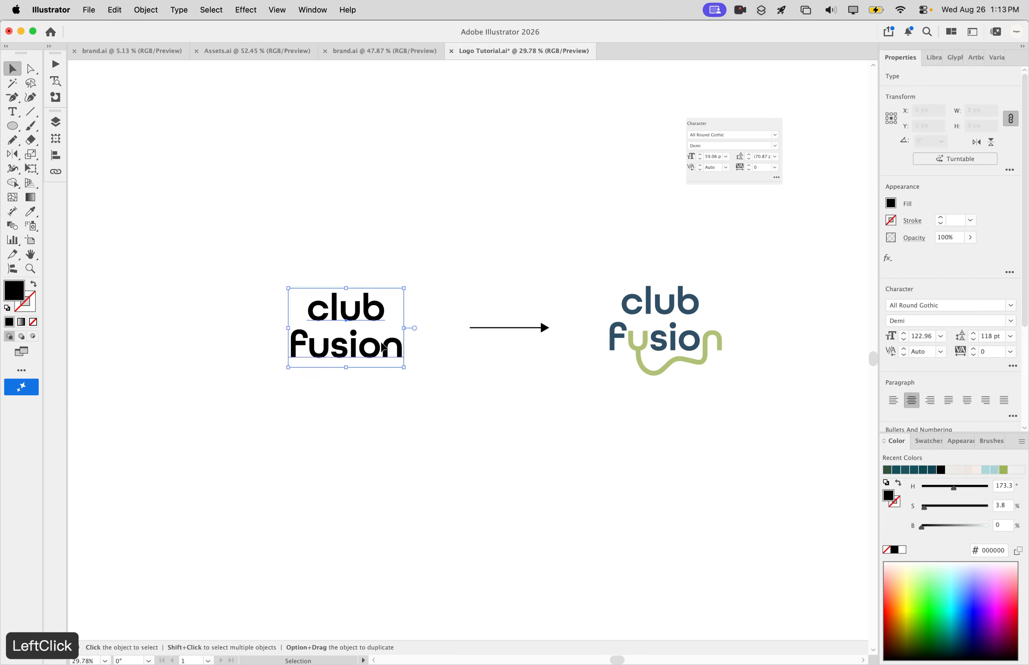
right_click(375, 359)
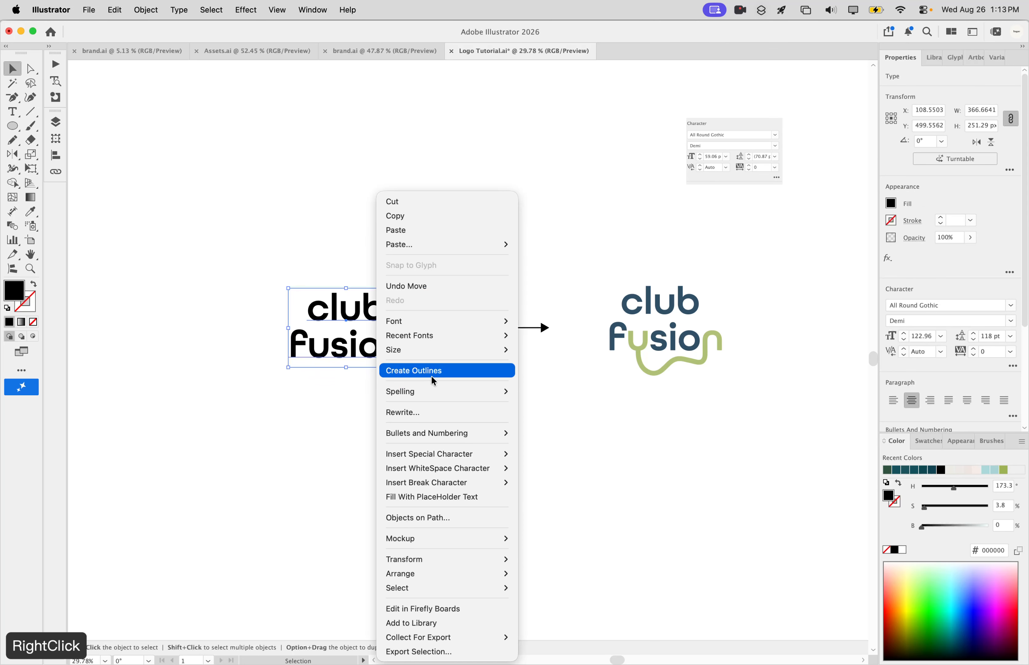
left_click(413, 370)
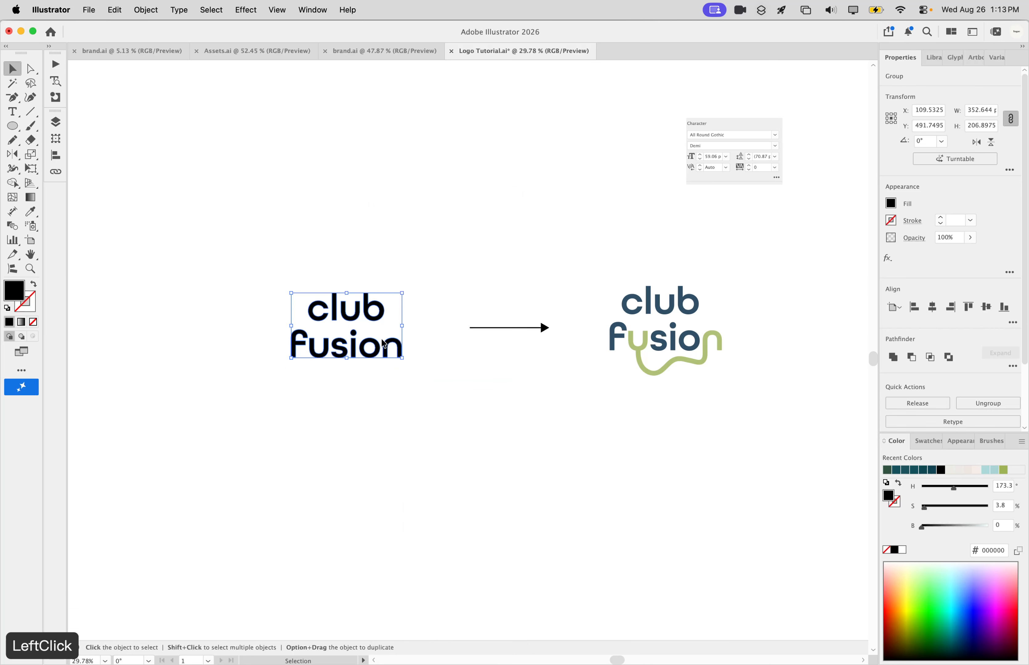
right_click(413, 359)
left_click(413, 378)
left_click(415, 379)
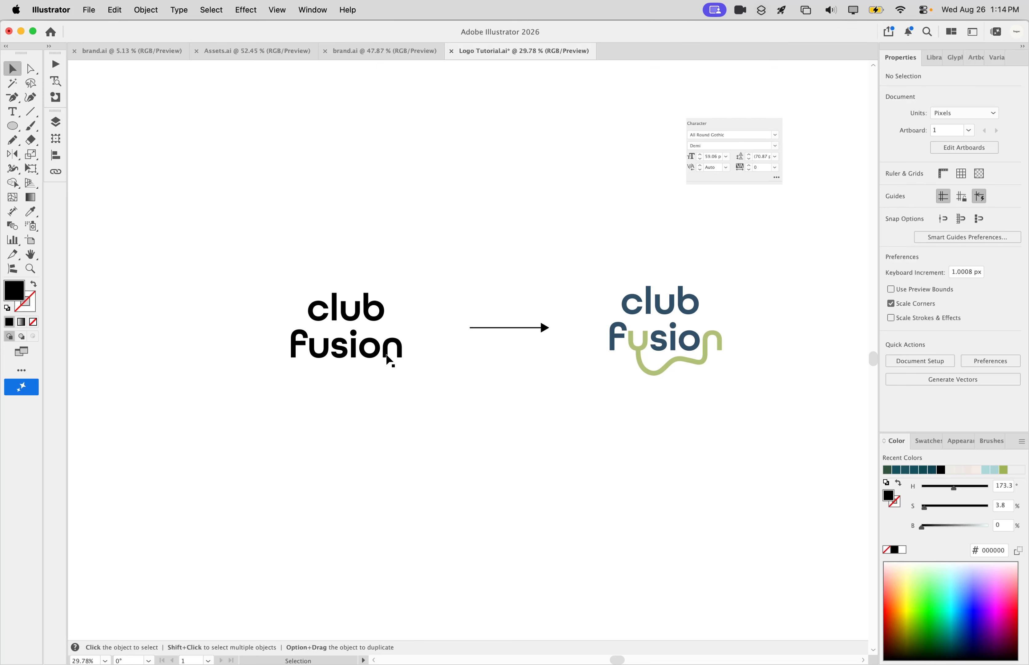
Step: Activate the Pencil tool for freehand drawing beneath the outlined "fusion" lettering
scroll(364, 379, "up", 4)
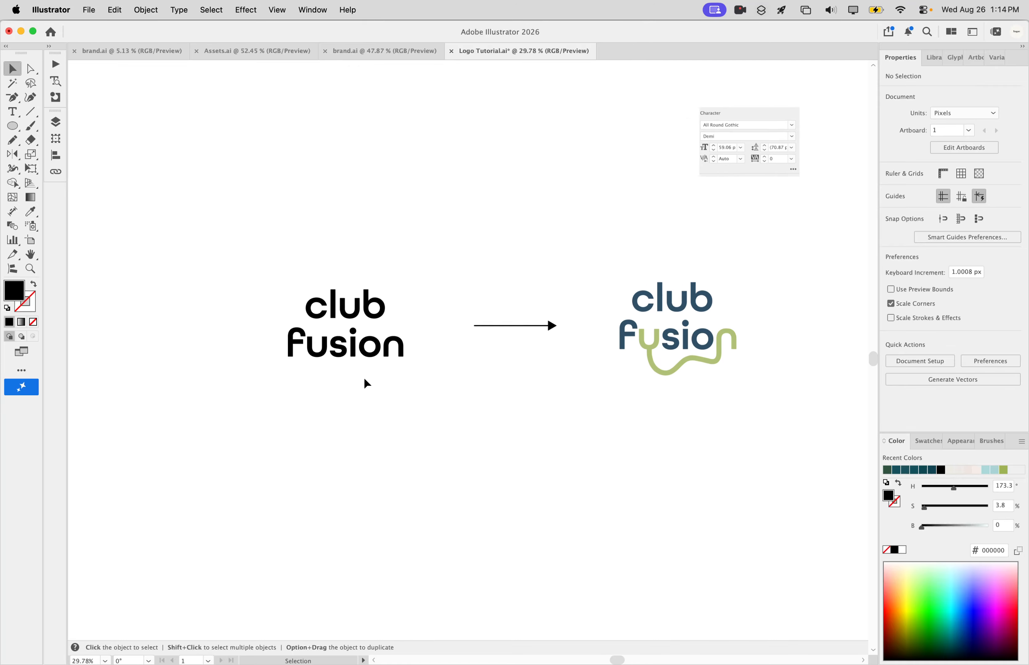
scroll(365, 380, "right", 3)
scroll(364, 380, "down", 2)
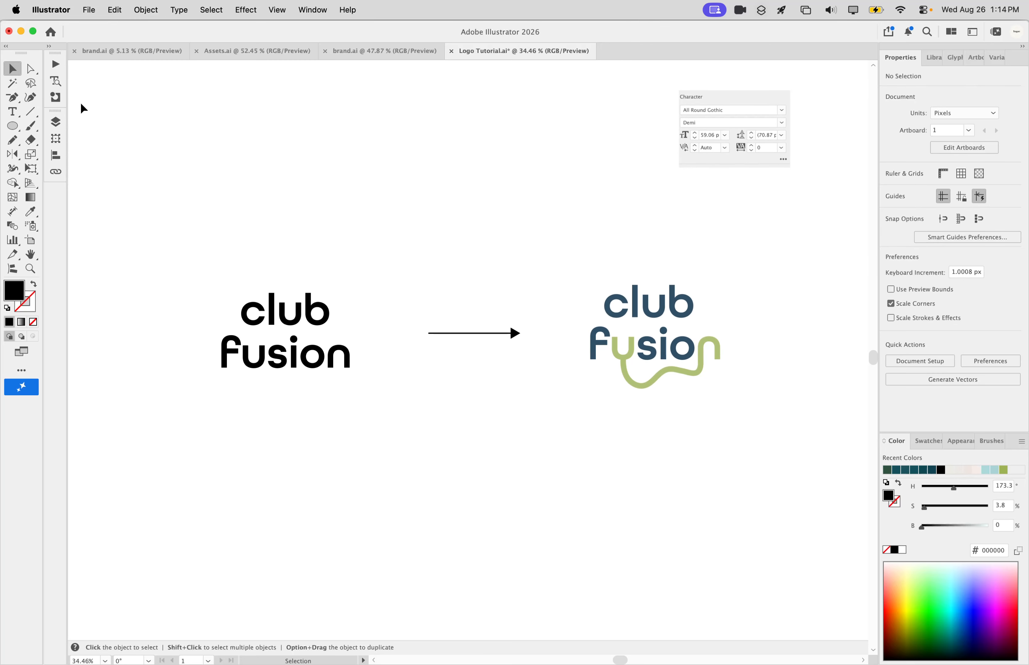
left_click(12, 139)
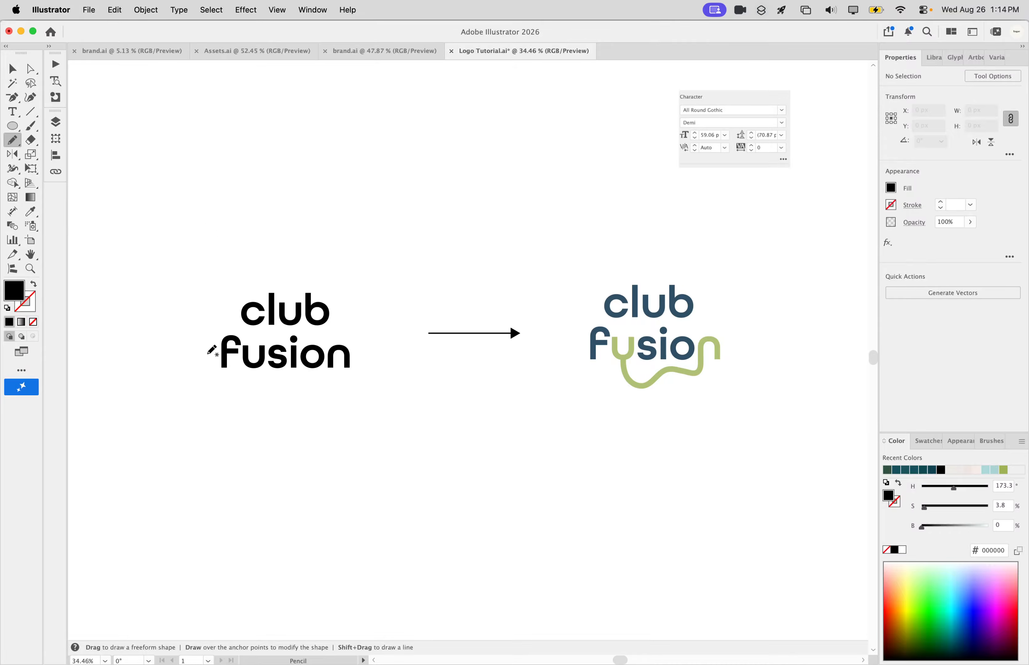
right_click(13, 140)
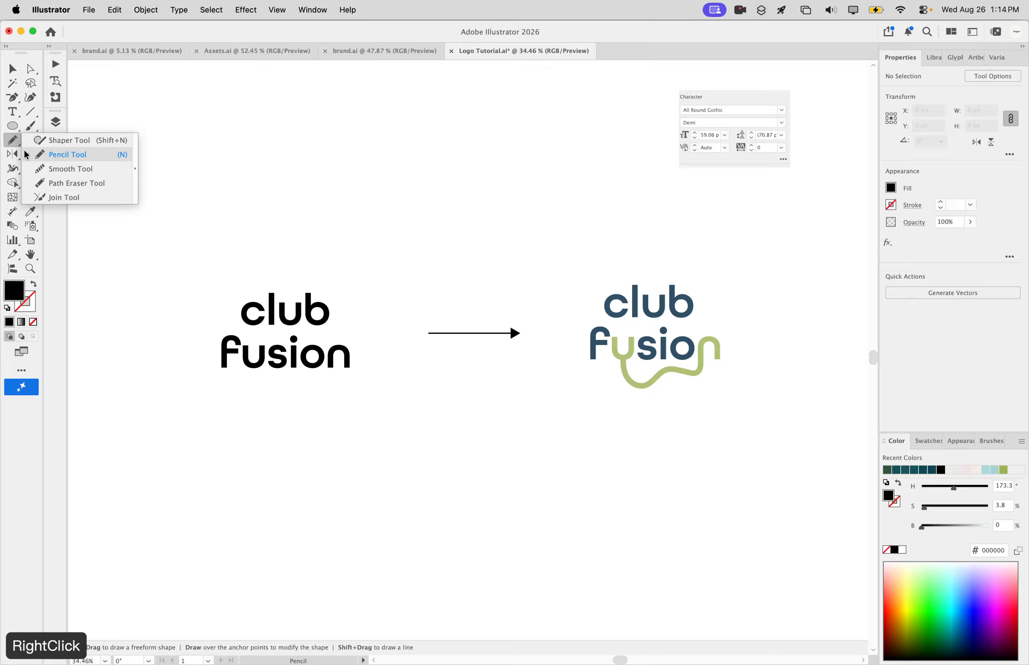
left_click(96, 156)
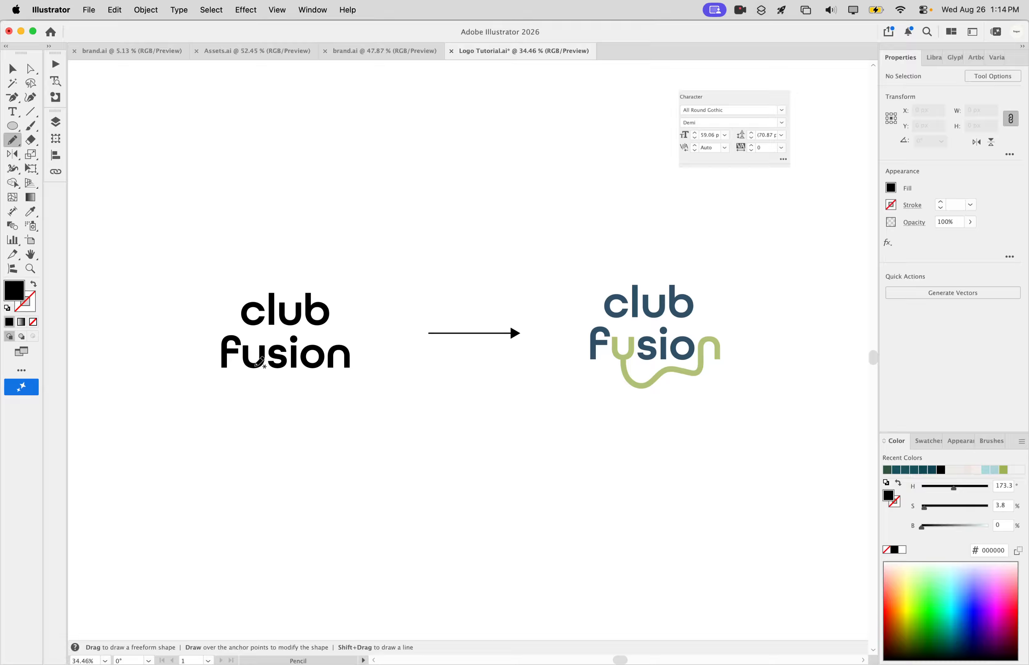
mouse_move(254, 367)
left_mouse_down()
mouse_move(274, 404)
mouse_move(299, 382)
mouse_move(333, 367)
left_mouse_up()
scroll(370, 346, "up", 5)
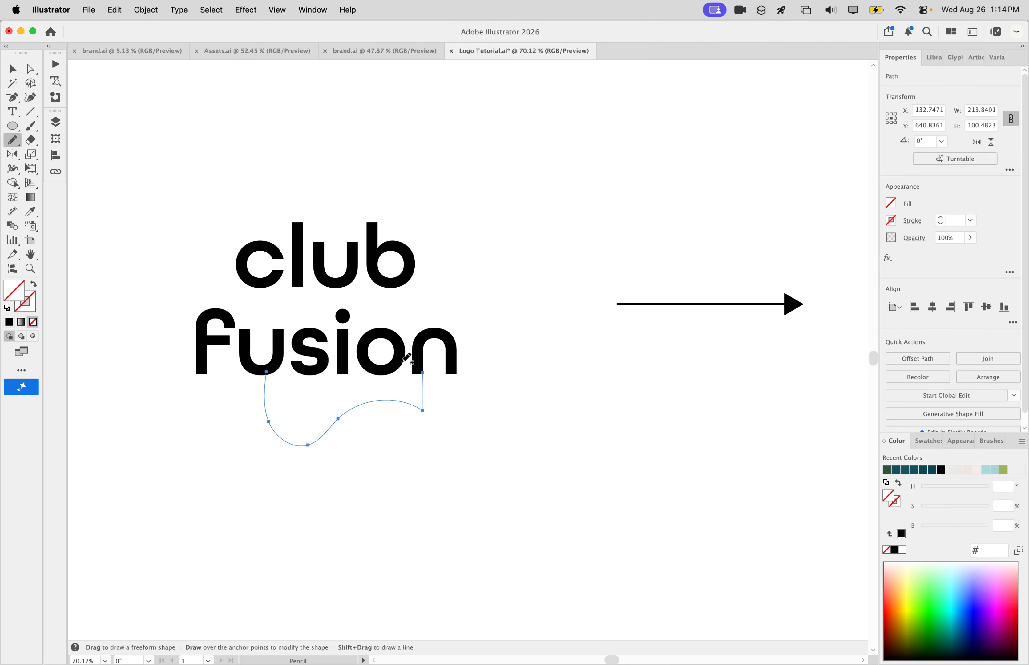
scroll(409, 359, "up", 3)
key("super+z")
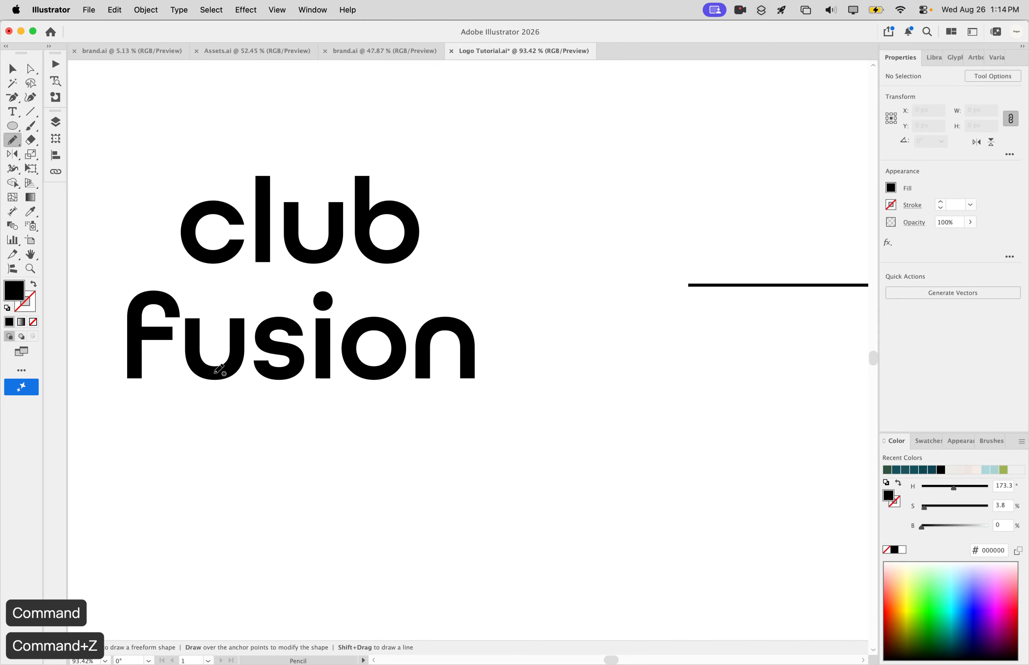
Step: Draw a wavy freehand path about 213 px wide and 78 px high from the base of the u to the n's left stem
scroll(216, 368, "down", 4)
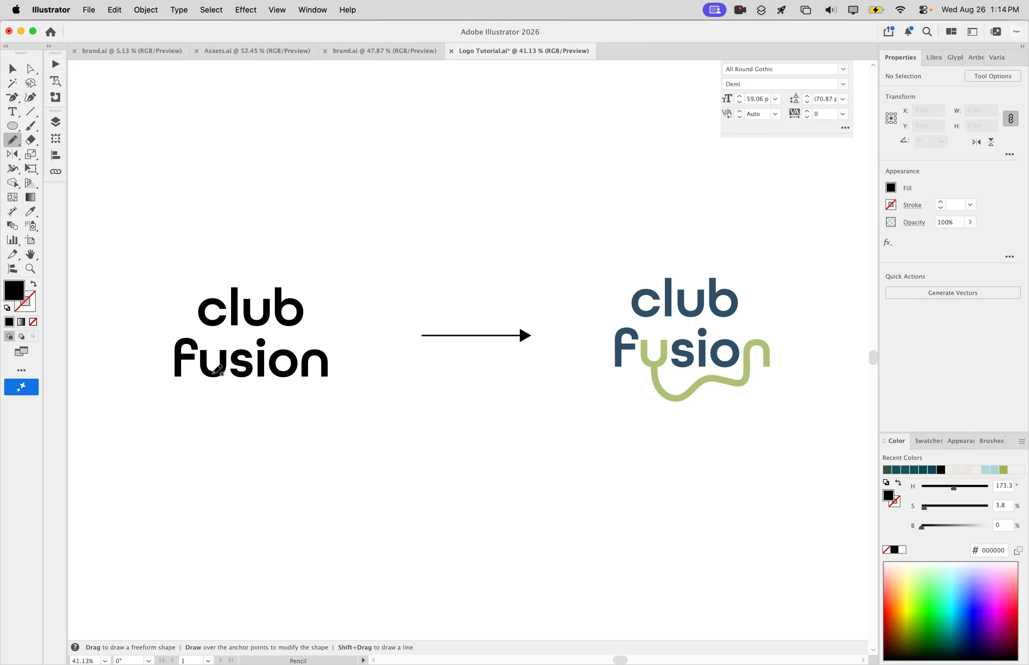
mouse_move(213, 374)
left_mouse_down()
mouse_move(234, 404)
mouse_move(250, 402)
left_mouse_up()
left_click_drag(305, 372, 305, 371)
scroll(264, 397, "up", 5)
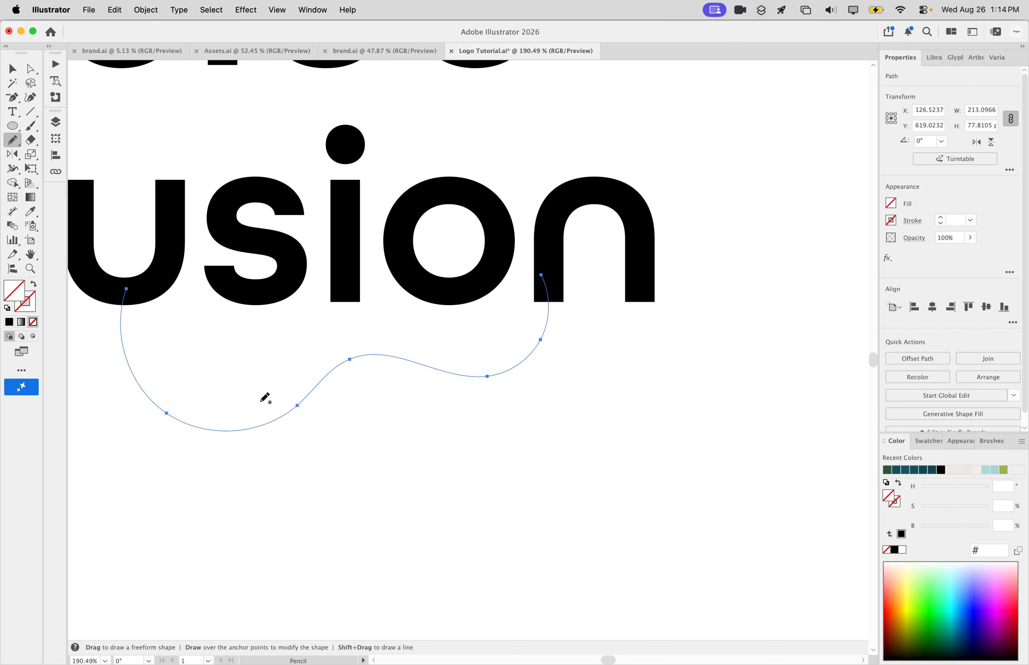
scroll(264, 397, "down", 5)
scroll(261, 402, "right", 3)
scroll(261, 401, "down", 1)
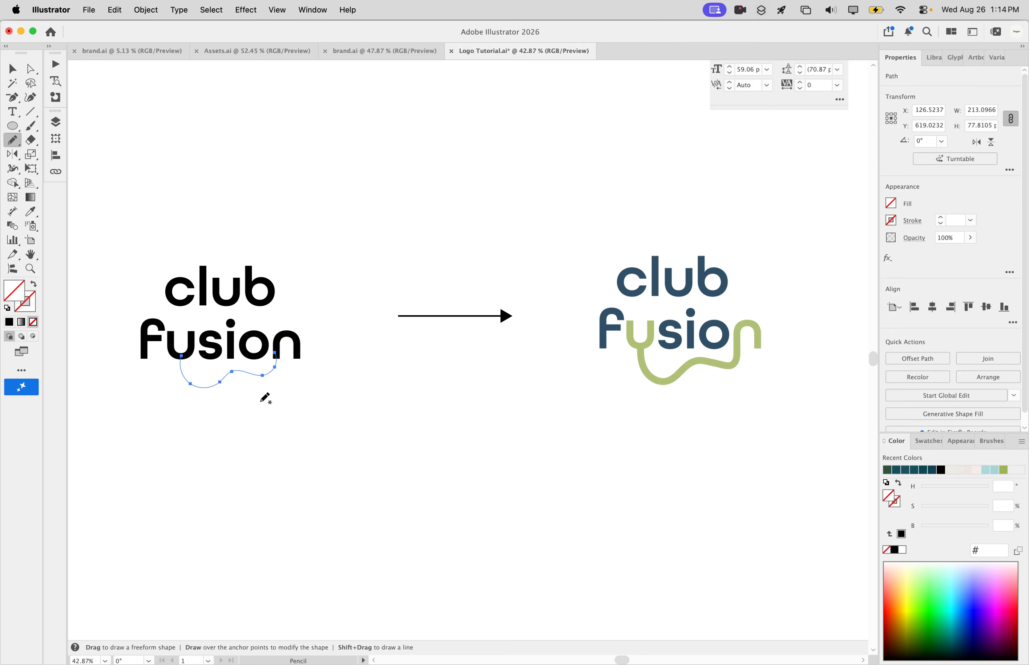
Step: Give the wavy connecting path a black stroke with a weight of 12 pt
left_click(942, 217)
left_click(941, 217)
left_click(941, 216)
left_click(941, 217)
left_click(941, 216)
left_click(941, 216)
left_click(941, 216)
left_click(941, 216)
left_click(941, 216)
left_click(942, 216)
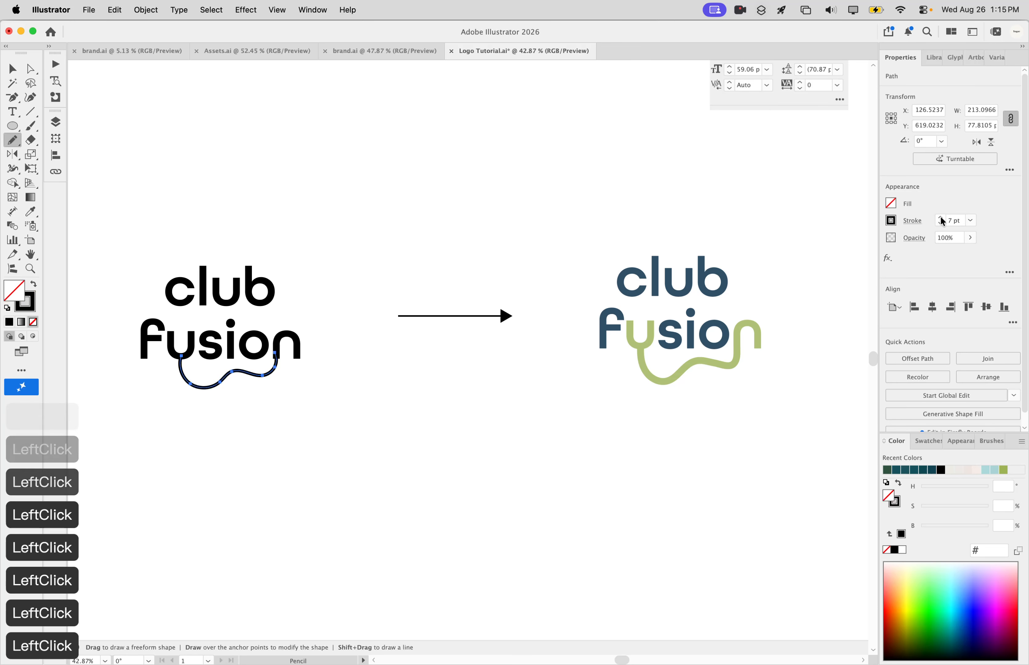
left_click(941, 216)
left_click(941, 216)
left_click(941, 216)
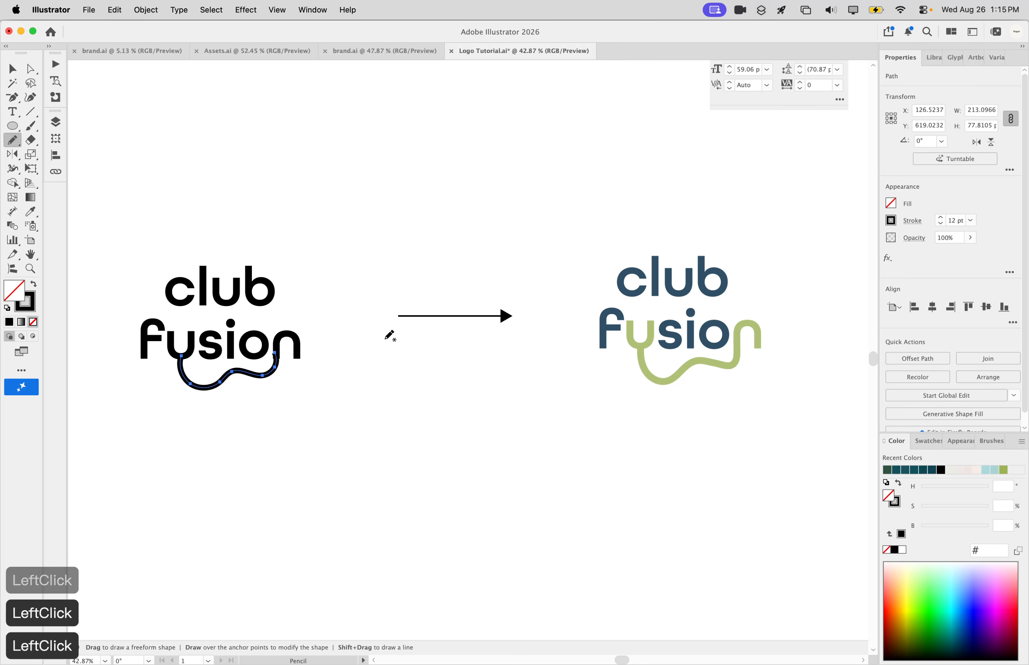
Step: Adjust the wavy path's stroke weight to 13 pt to match the thickness of the letter stems
scroll(242, 377, "up", 10)
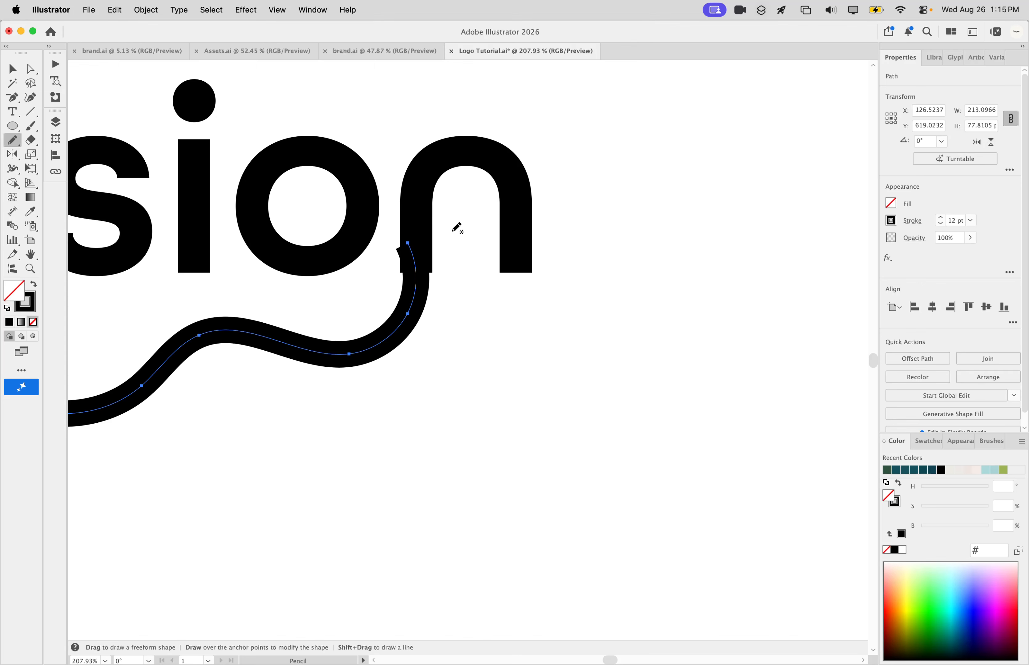
left_click(941, 217)
left_click(941, 217)
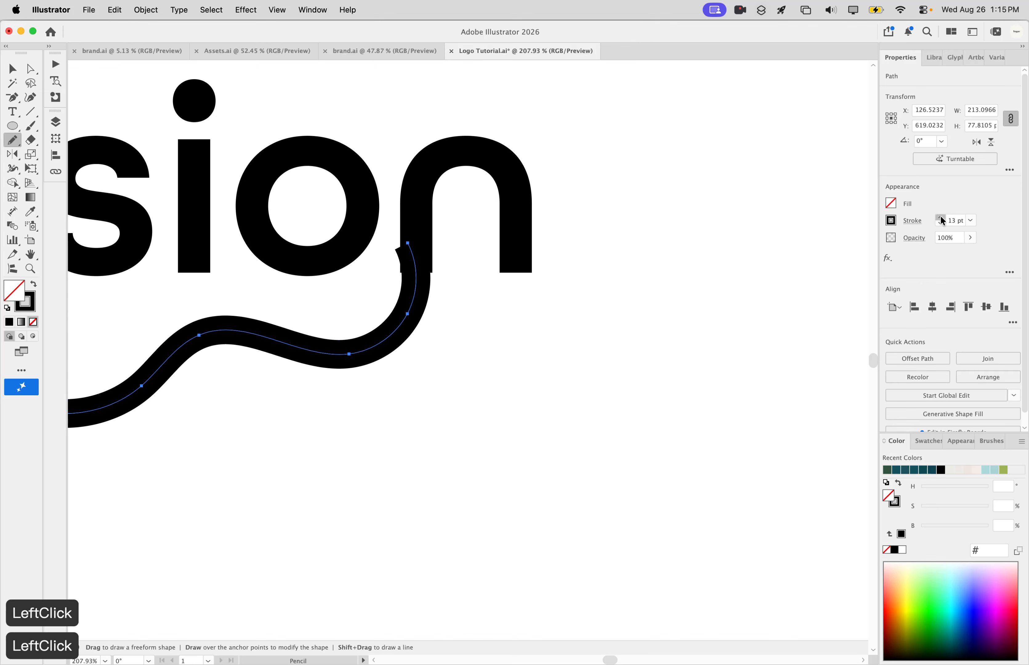
scroll(362, 294, "down", 10)
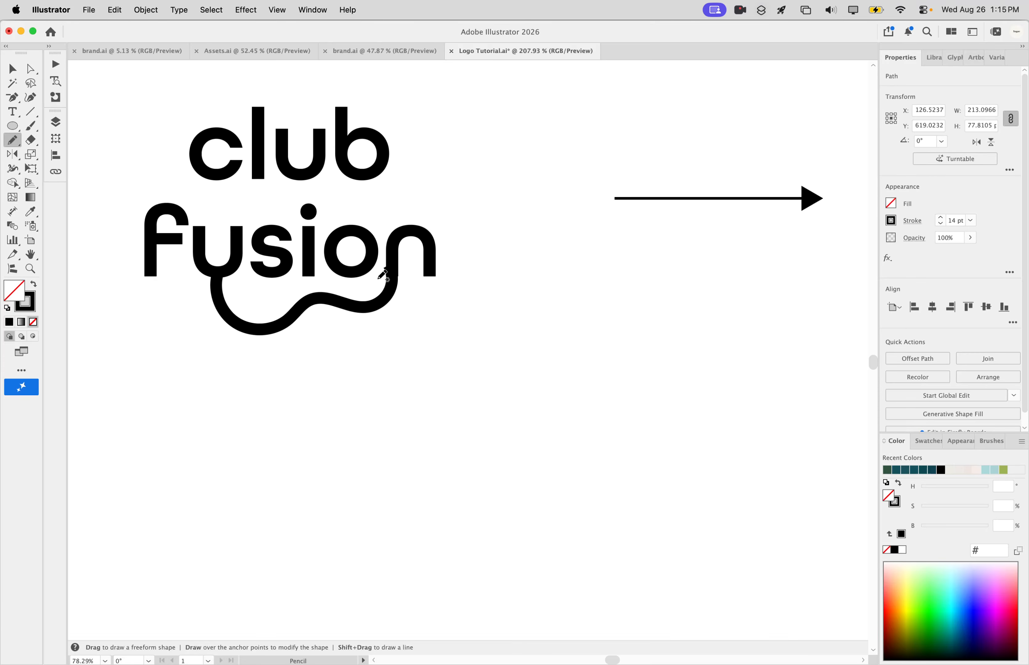
scroll(832, 266, "left", 2)
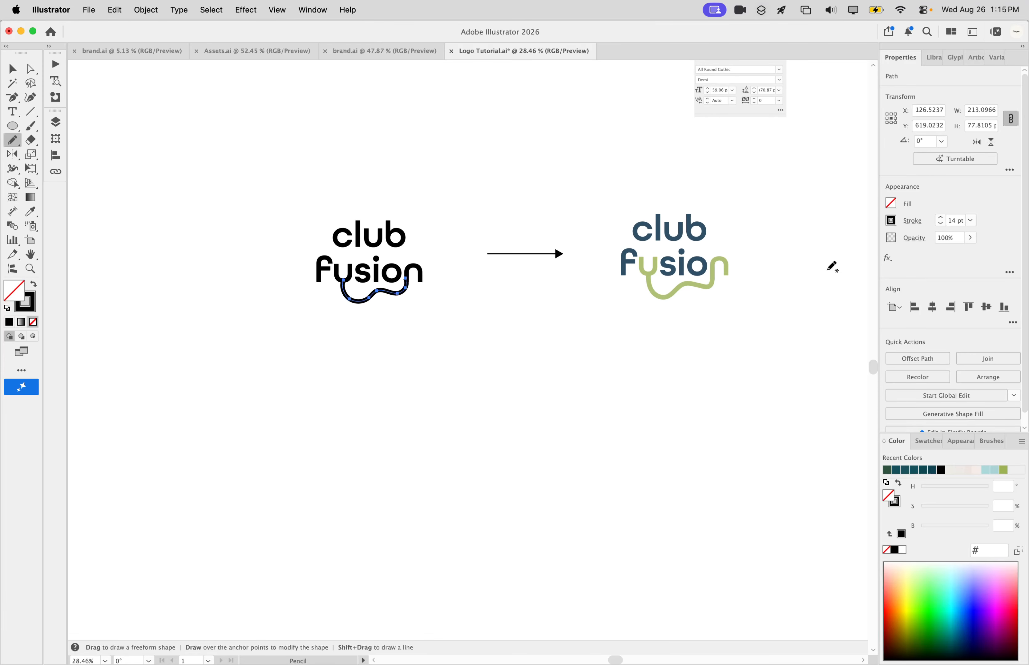
left_click(941, 224)
Step: Examine how the ends of the wavy path meet the base of the u and the stem of the n
scroll(380, 244, "up", 10)
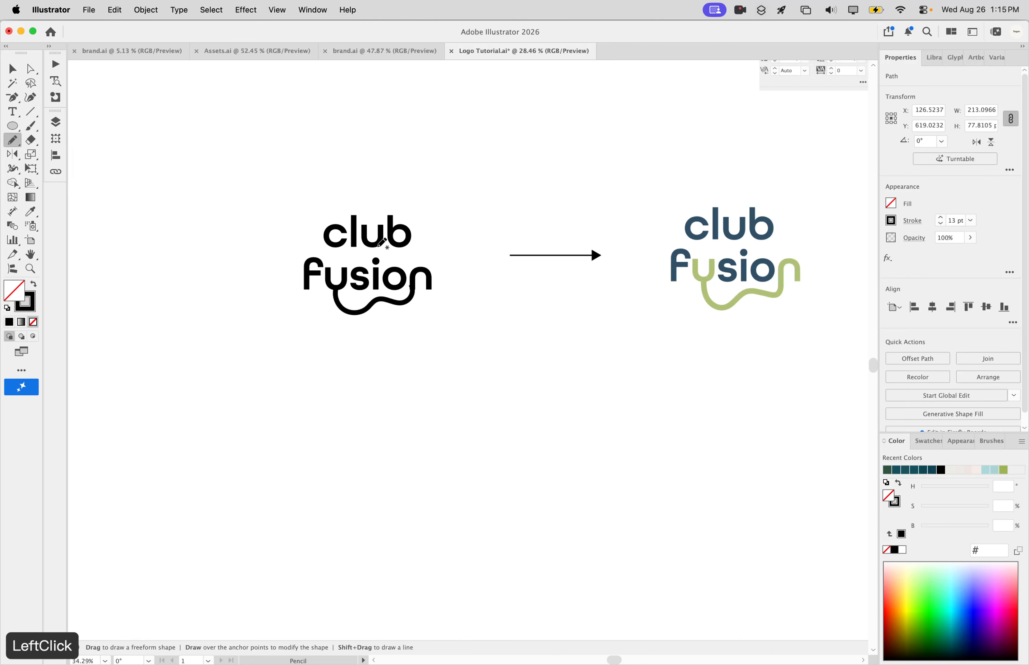
scroll(497, 312, "up", 3)
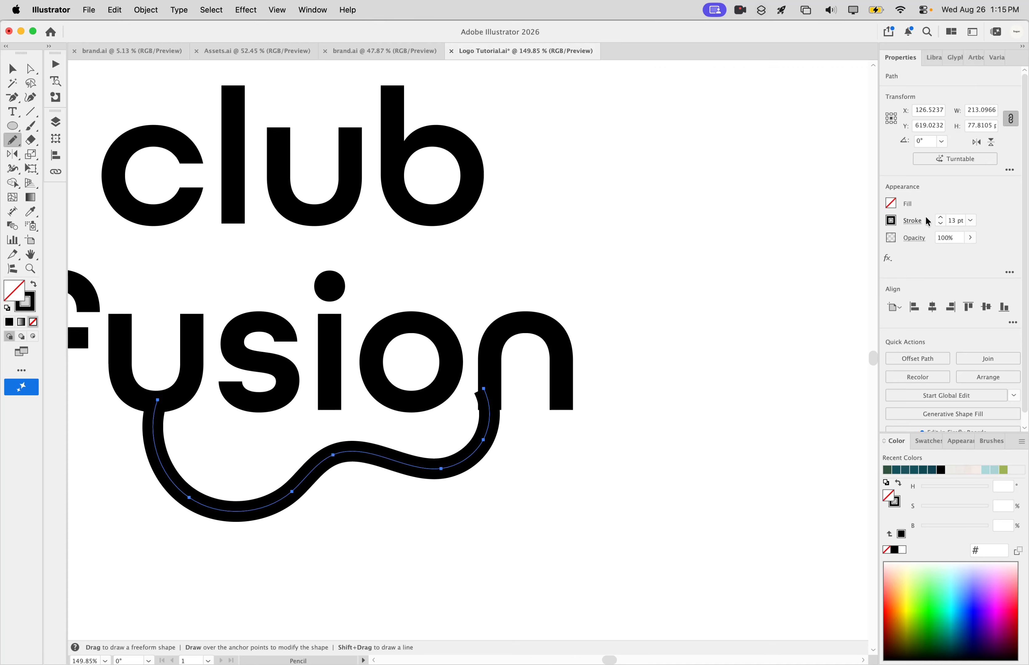
scroll(615, 291, "down", 8)
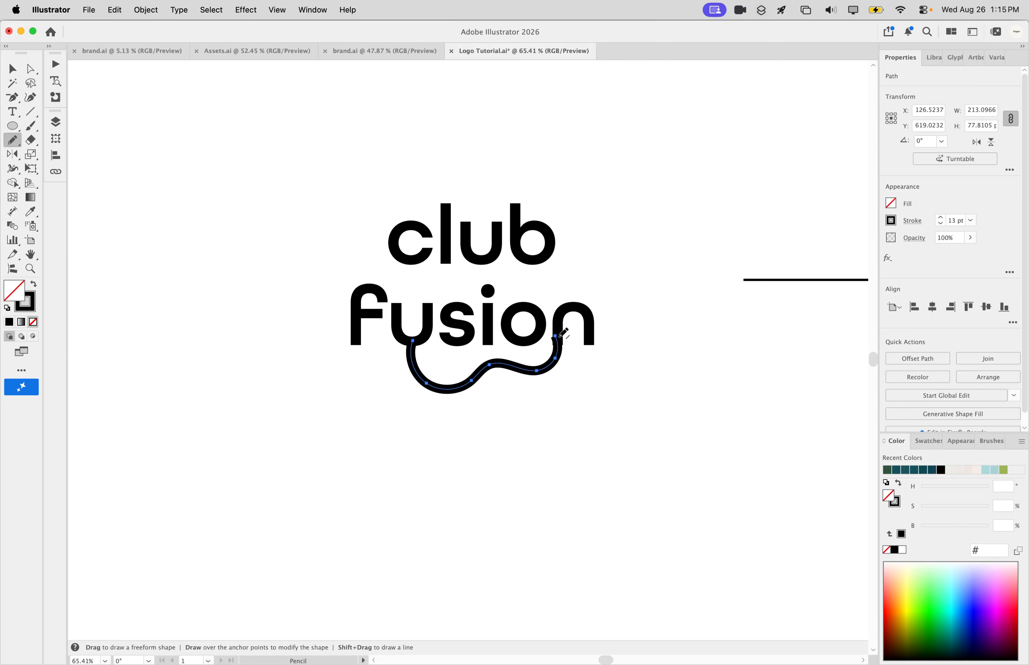
scroll(564, 333, "up", 5)
scroll(558, 330, "up", 2)
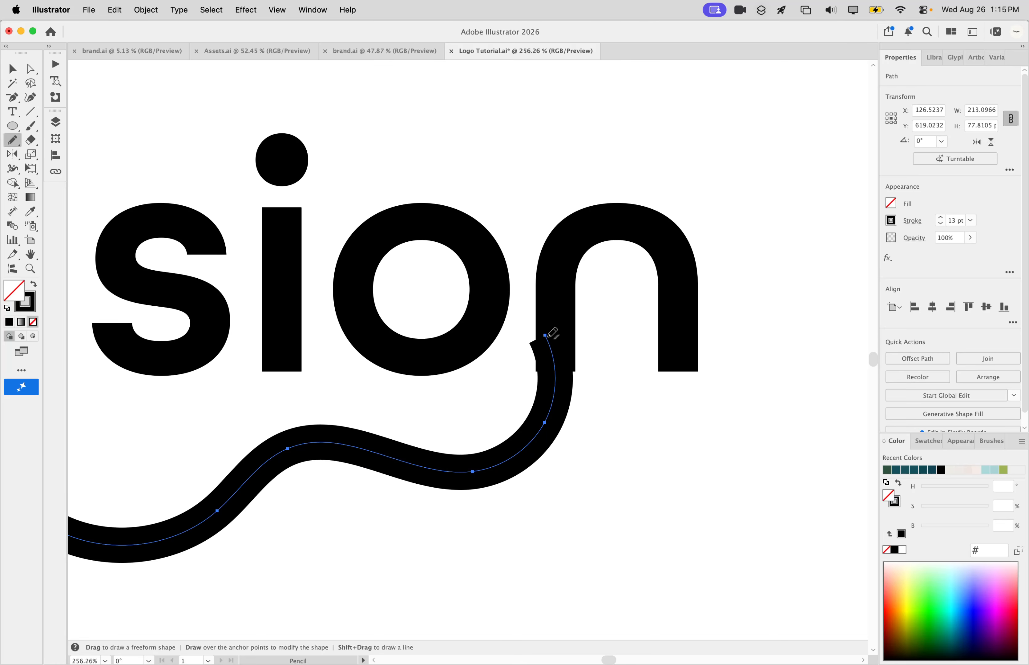
scroll(553, 333, "down", 3)
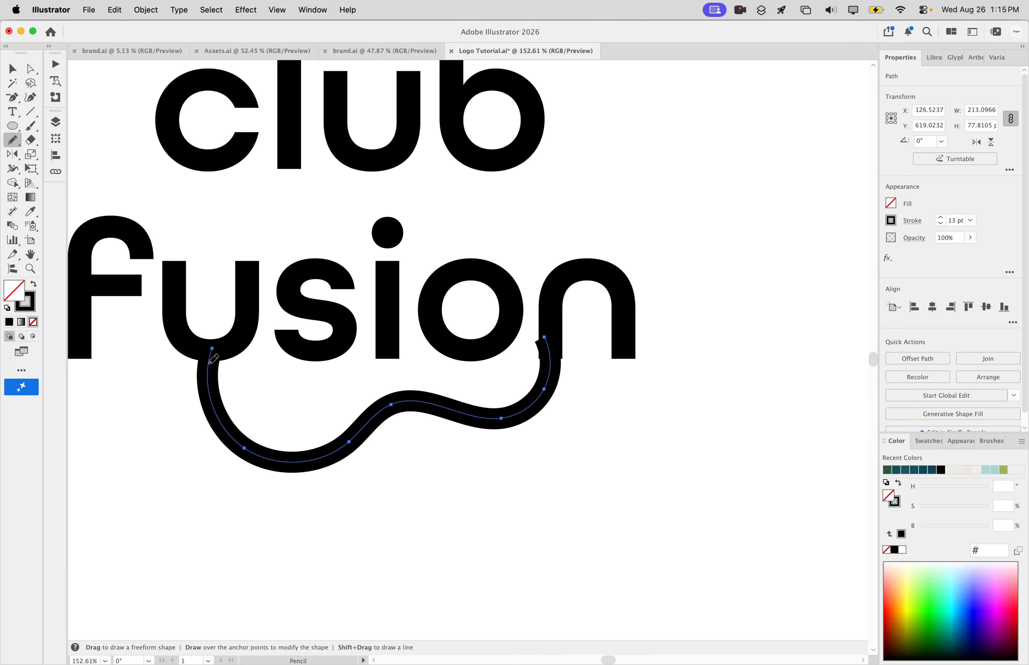
scroll(543, 341, "up", 6)
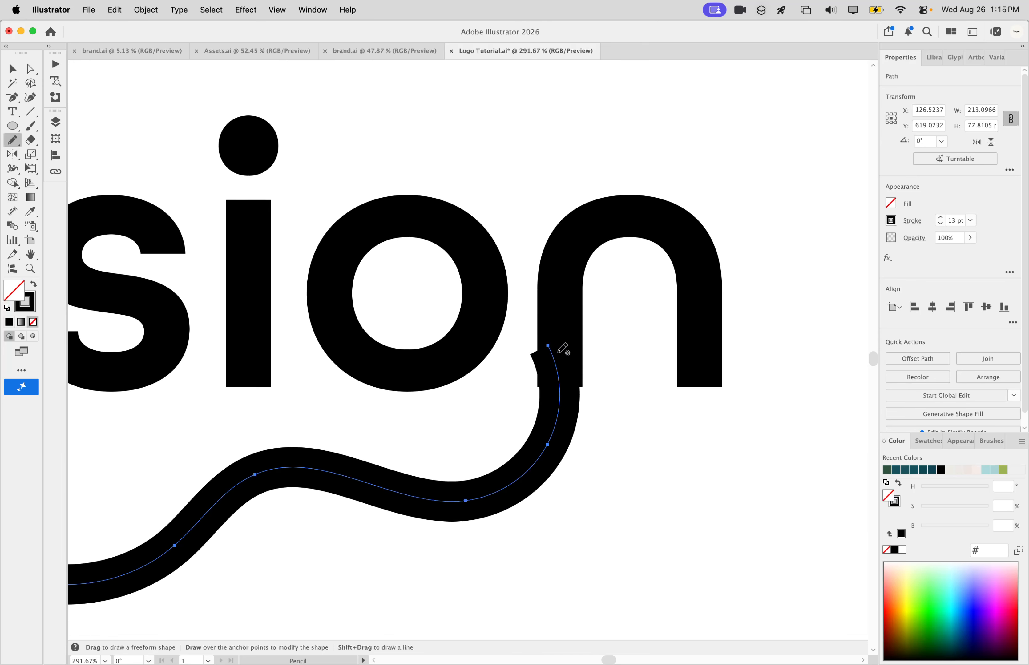
Step: Shift the wavy path's end anchor slightly inside the n's left stem and turn its handle to point straight down
scroll(599, 366, "down", 6)
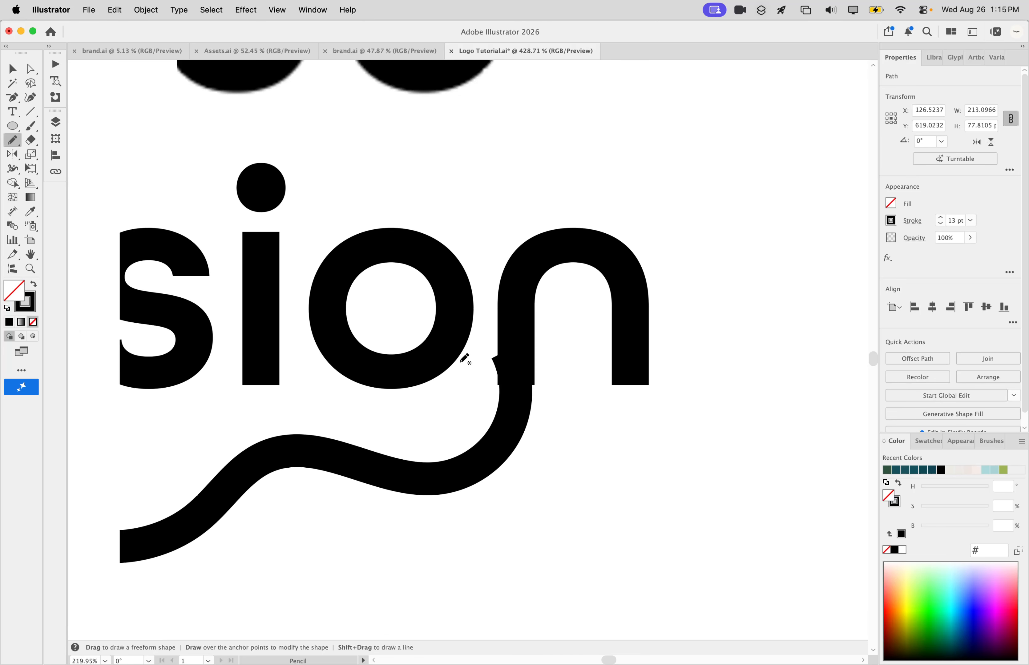
scroll(465, 359, "down", 1)
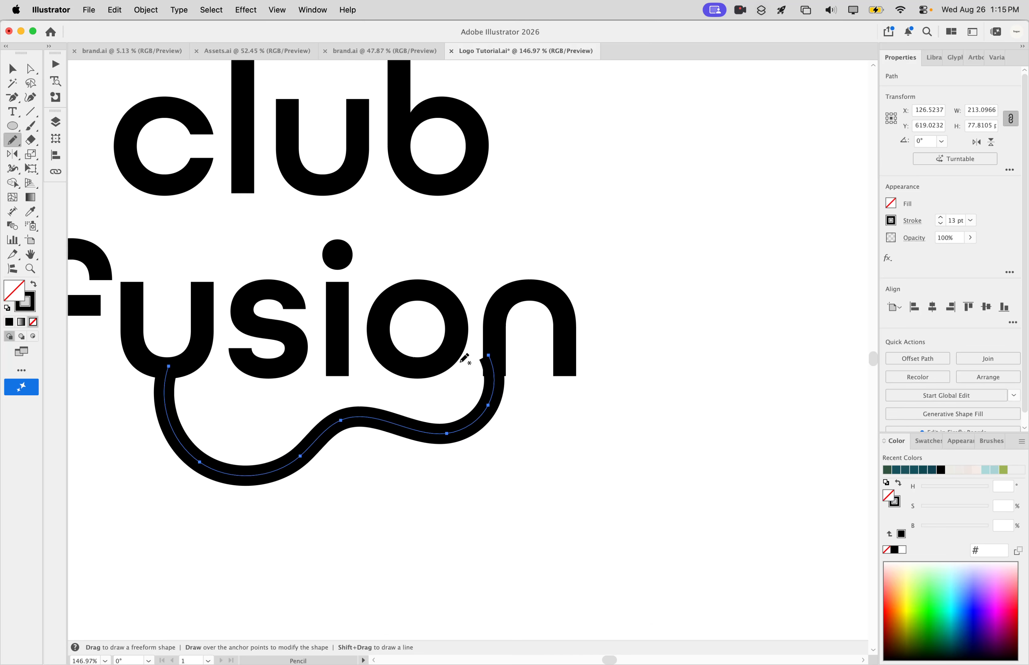
key("a")
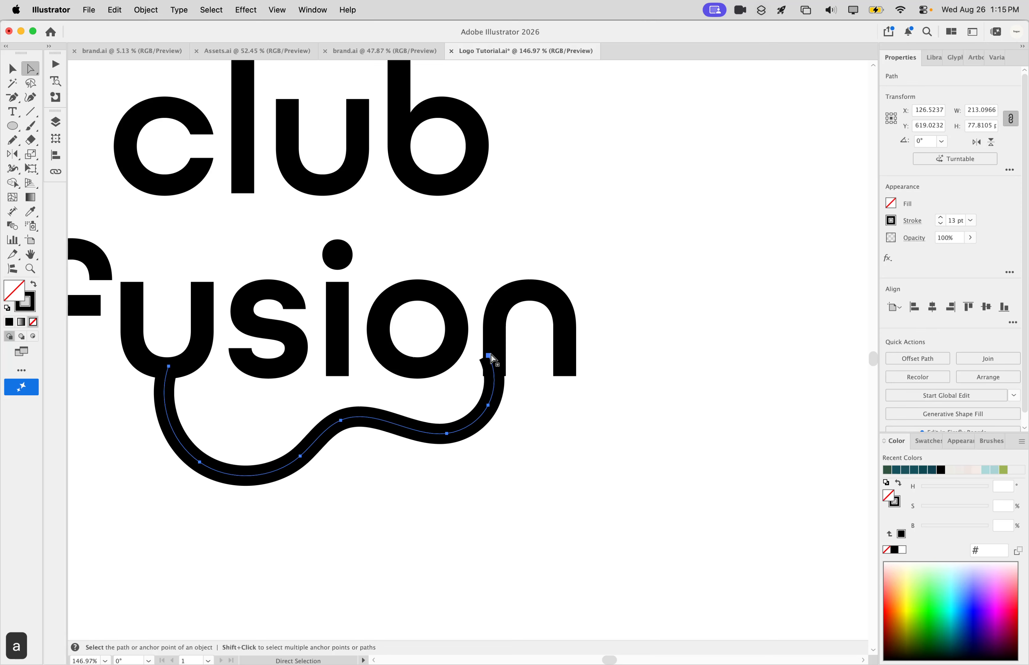
left_click(489, 356)
scroll(490, 359, "up", 5)
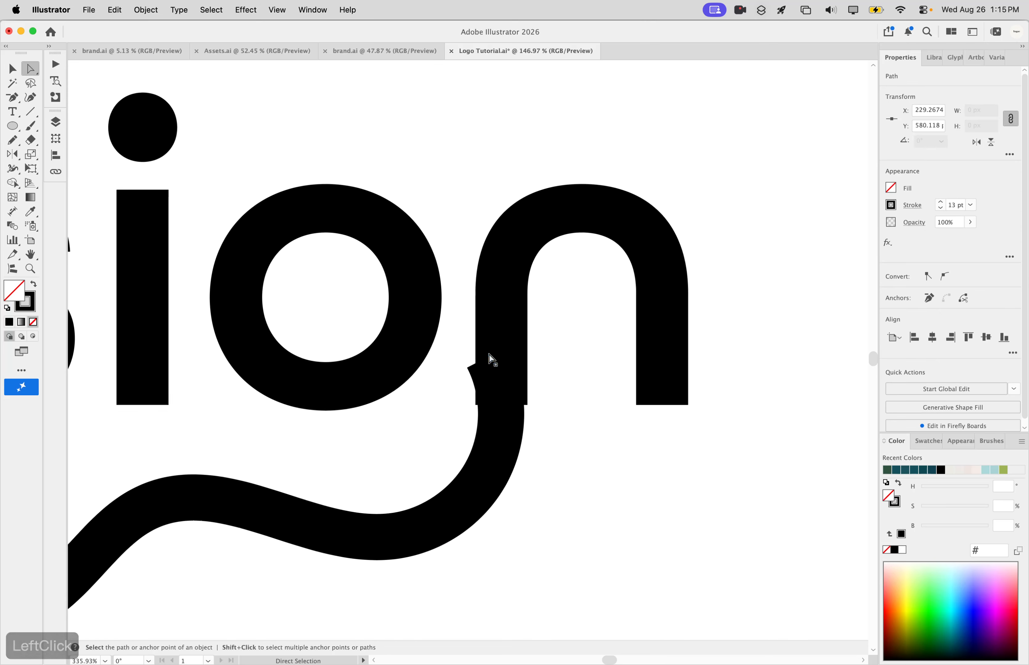
left_click_drag(488, 357, 491, 358)
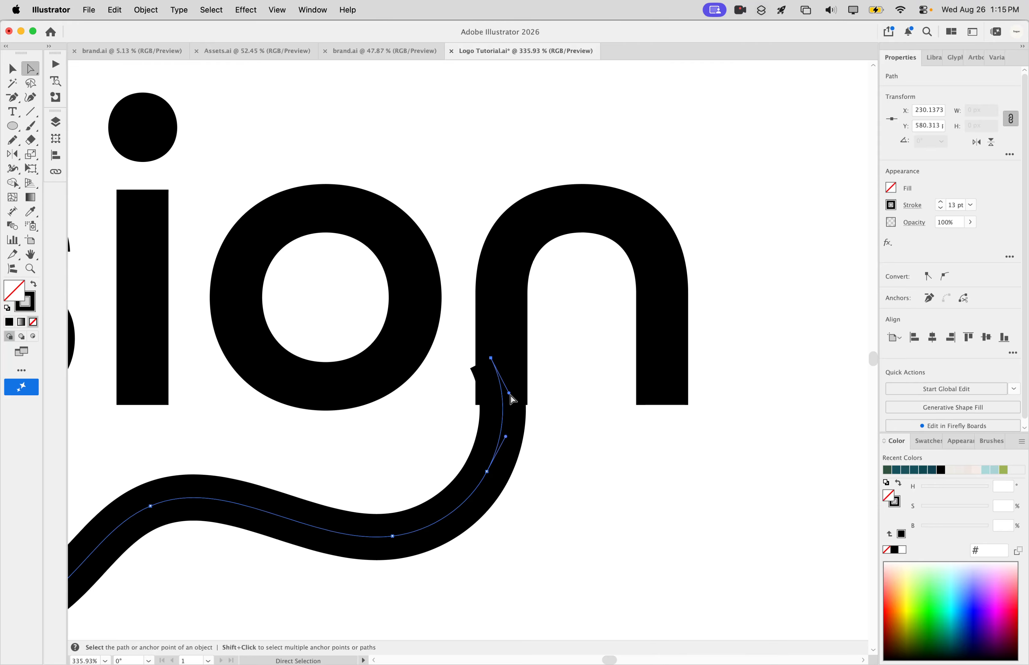
left_click_drag(511, 397, 492, 415)
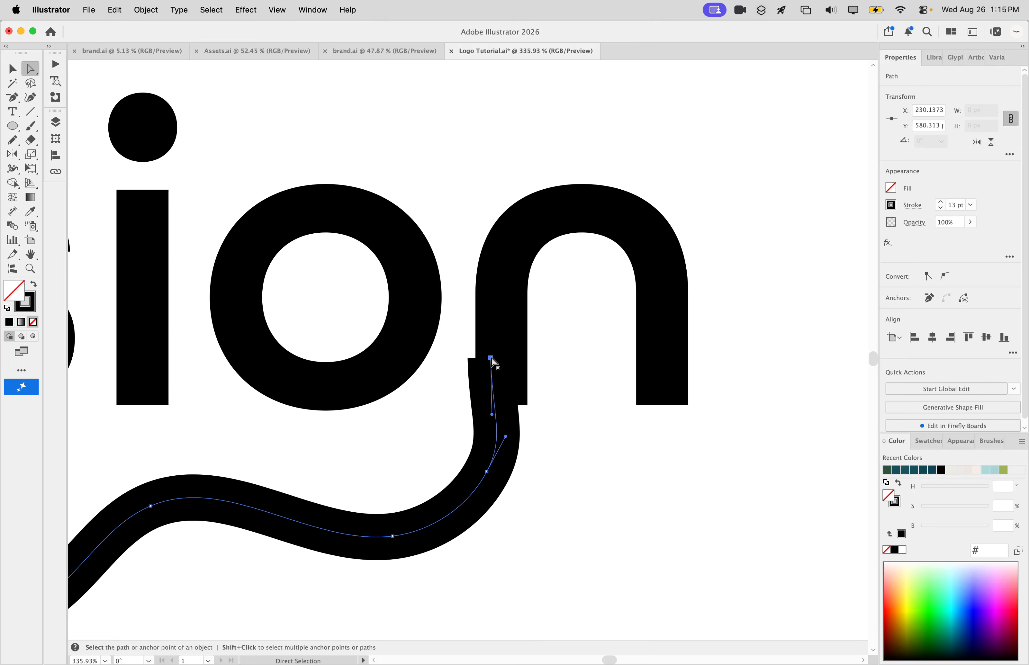
Step: Centre the wavy path's end anchor in the n's left stem at about X 233, Y 580, and fine-tune its handle to run vertically
left_click_drag(491, 359, 502, 359)
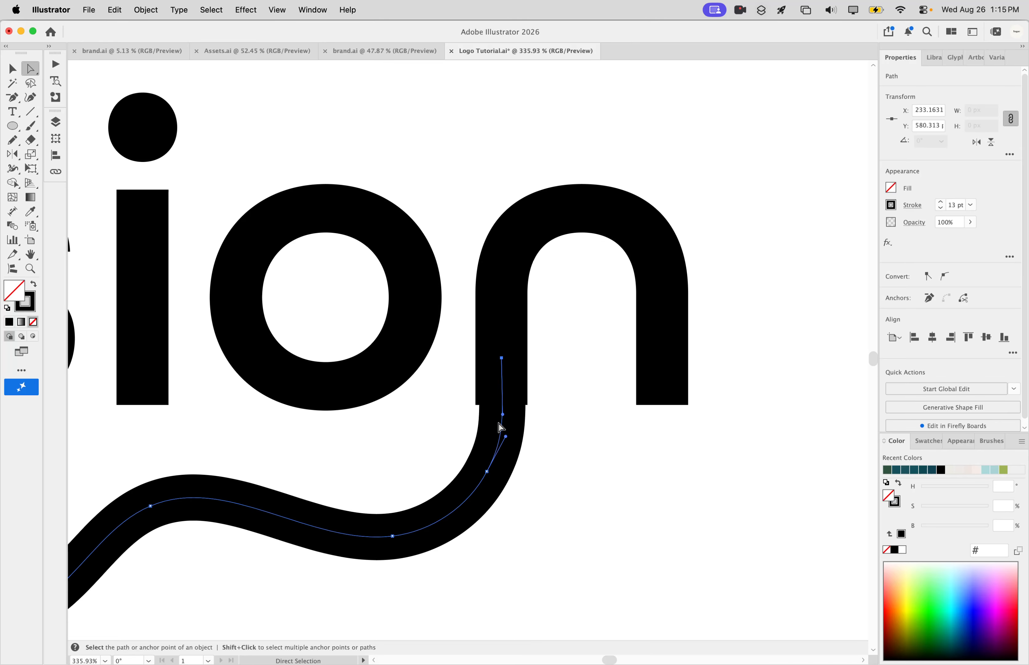
mouse_move(504, 416)
left_mouse_down()
mouse_move(513, 418)
mouse_move(502, 418)
left_mouse_up()
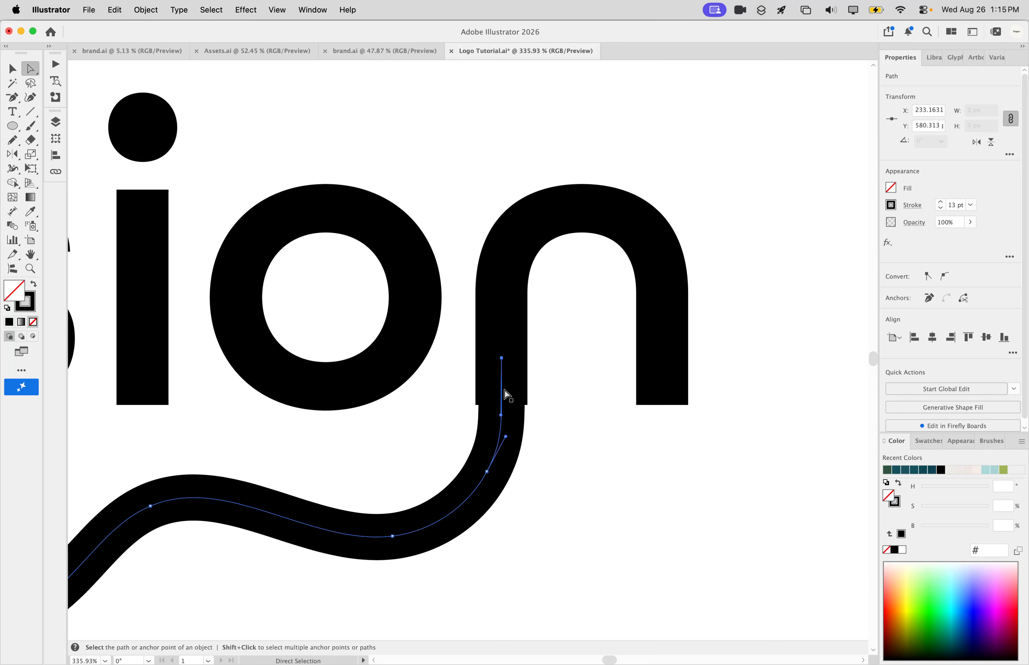
left_click(502, 358)
left_click_drag(503, 361, 501, 358)
Step: Straighten the handle at the wavy path's start and centre that anchor in the u's base at about X 21.4, Y 588
scroll(492, 453, "down", 10)
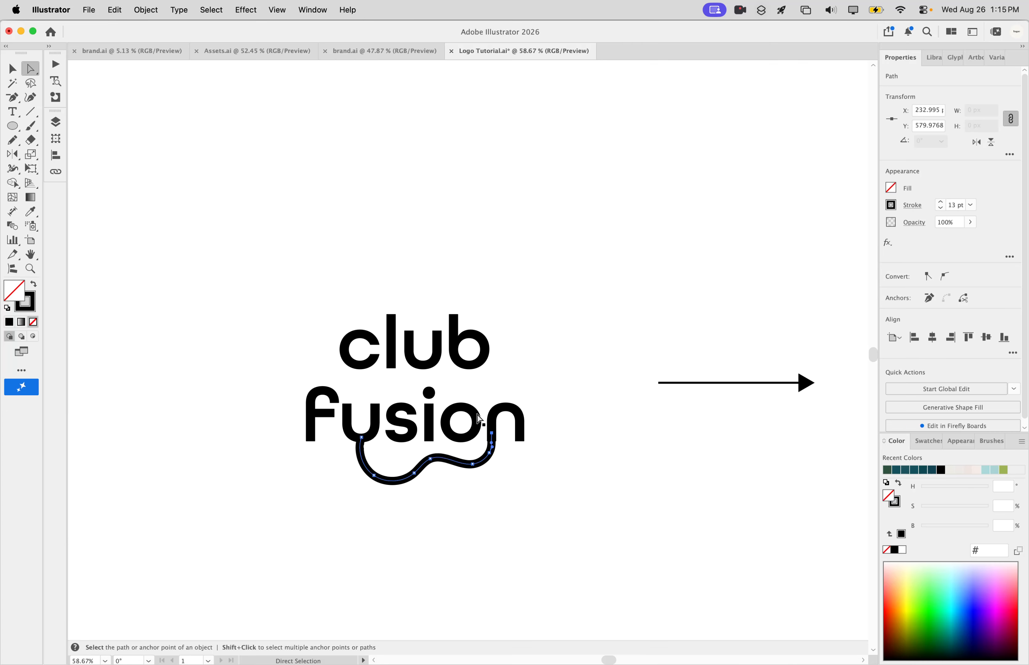
scroll(484, 446, "up", 8)
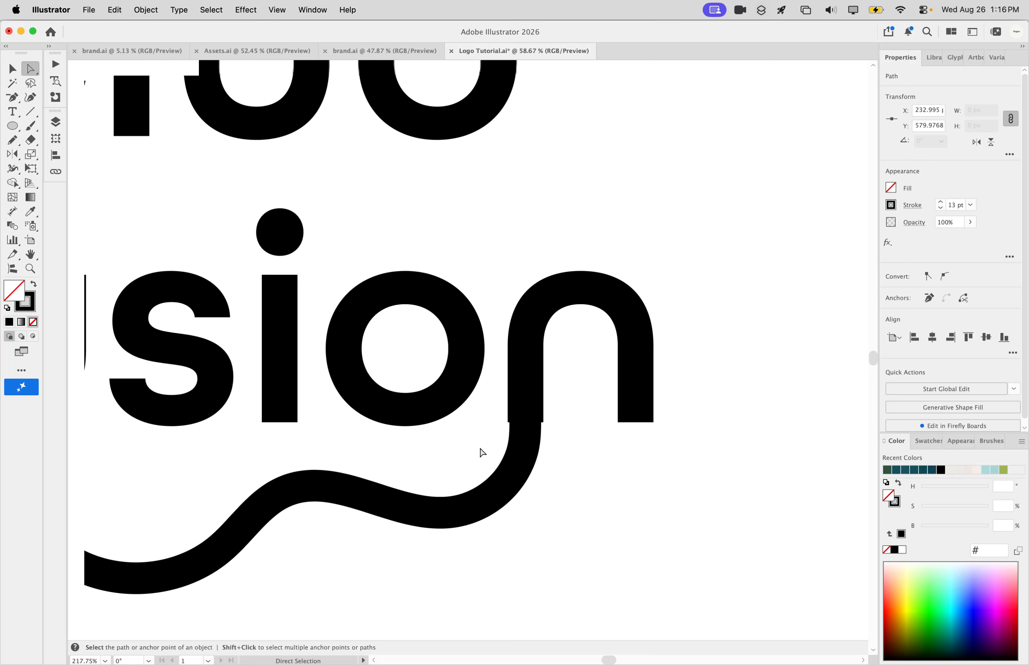
scroll(482, 453, "down", 8)
scroll(330, 413, "up", 9)
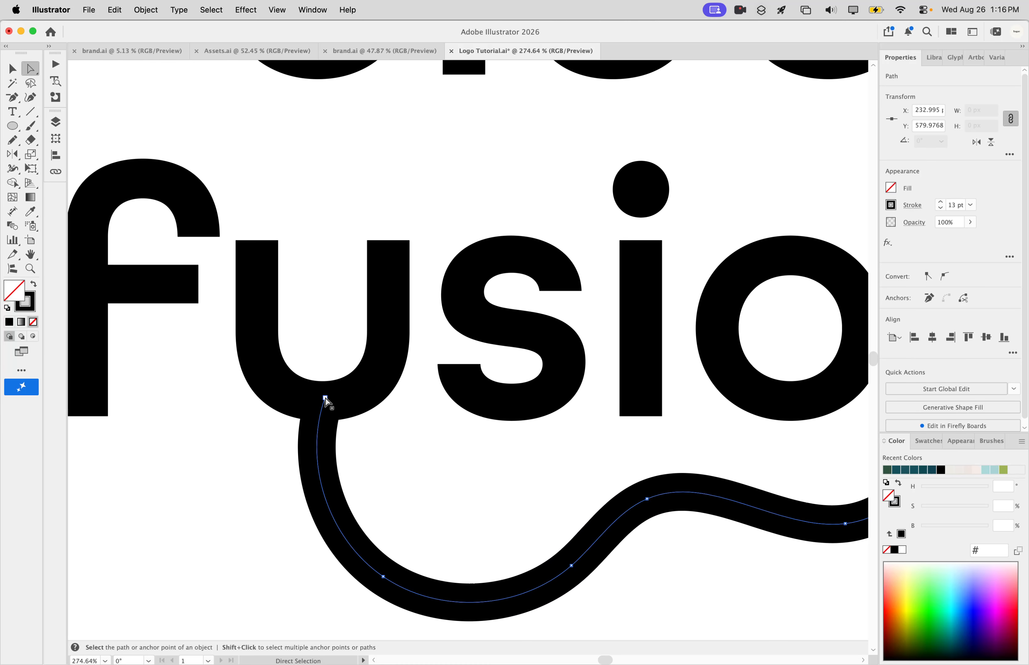
left_click(325, 398)
scroll(326, 401, "up", 3)
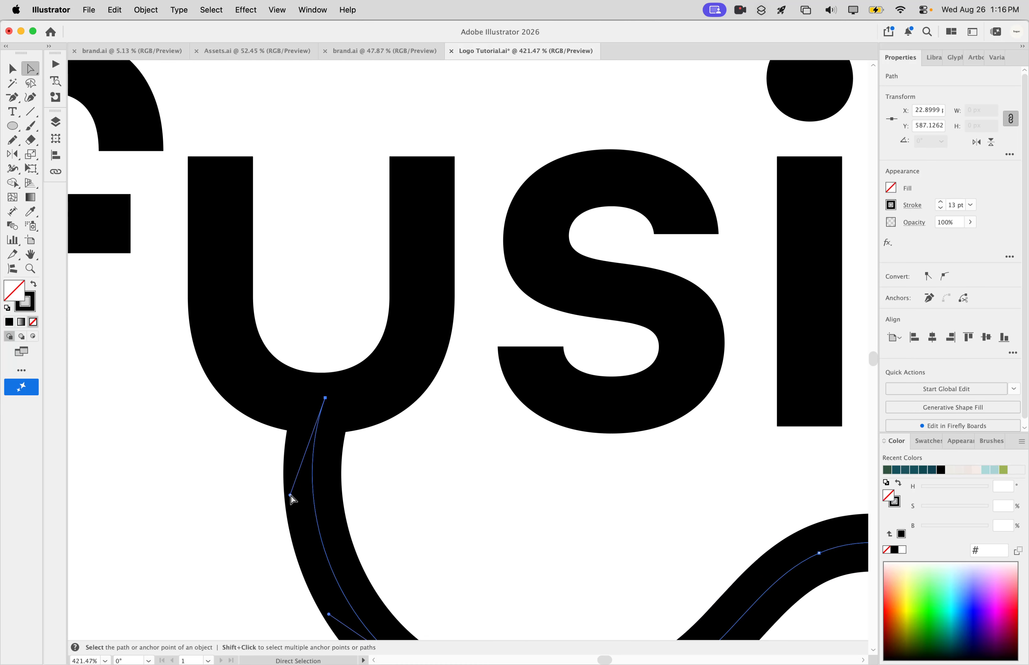
left_click_drag(290, 496, 322, 503)
left_click(325, 398)
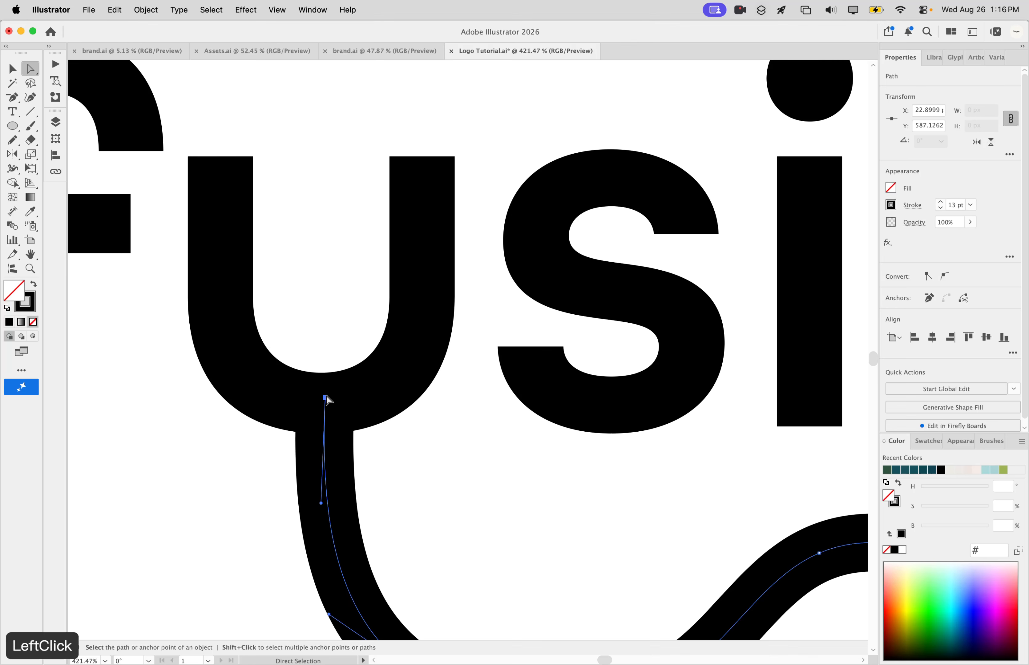
left_click_drag(327, 400, 320, 404)
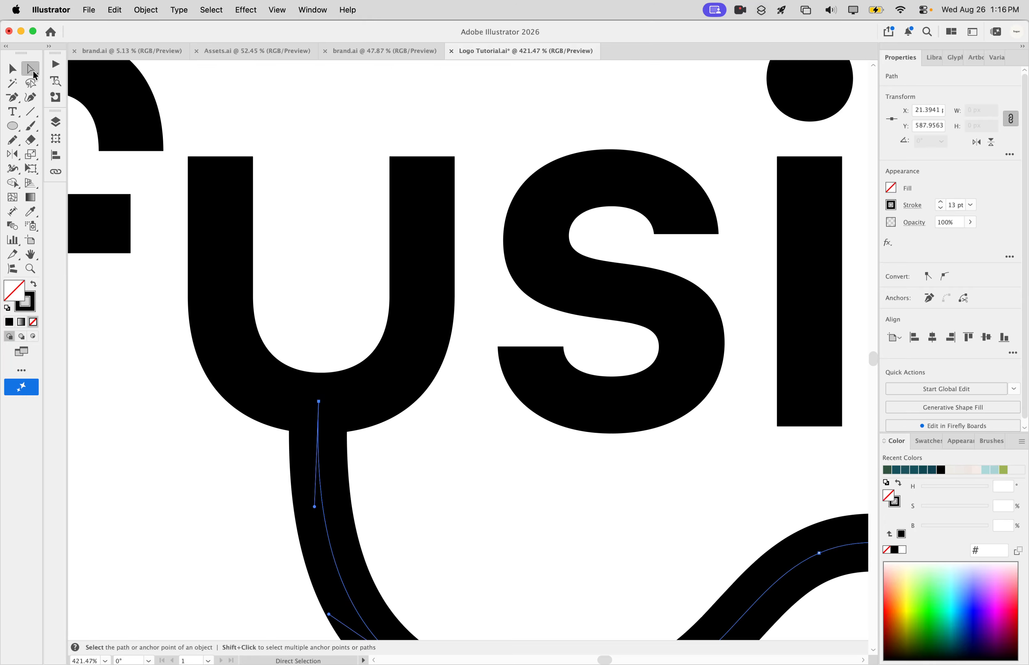
Step: Check how the path's width meets the n's left stem and raise its stroke weight to 15 pt
scroll(331, 252, "down", 8)
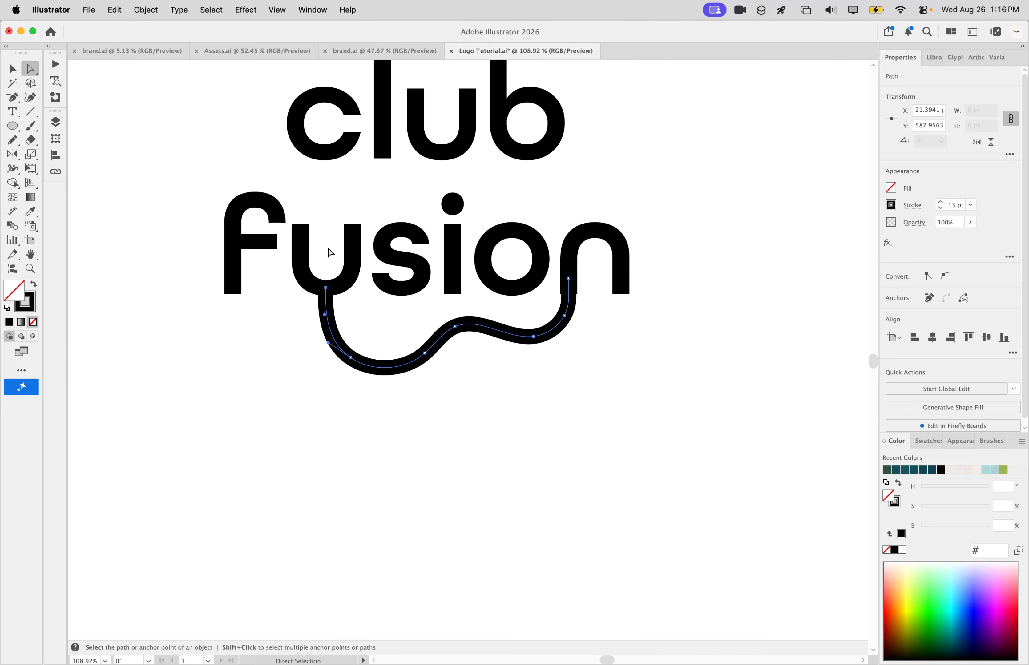
scroll(331, 253, "down", 3)
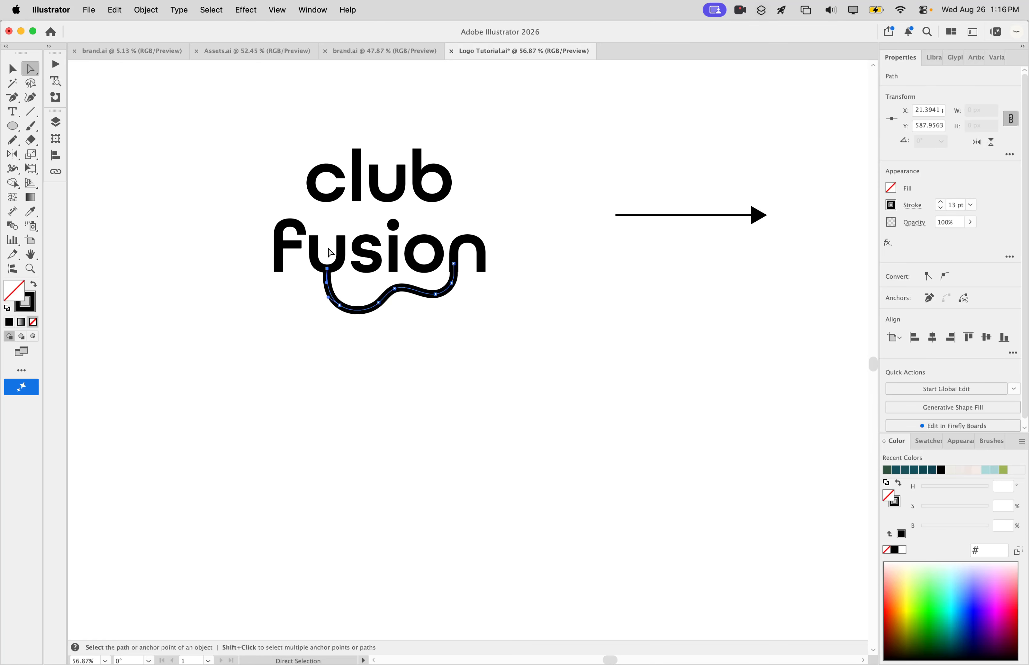
scroll(429, 253, "up", 10)
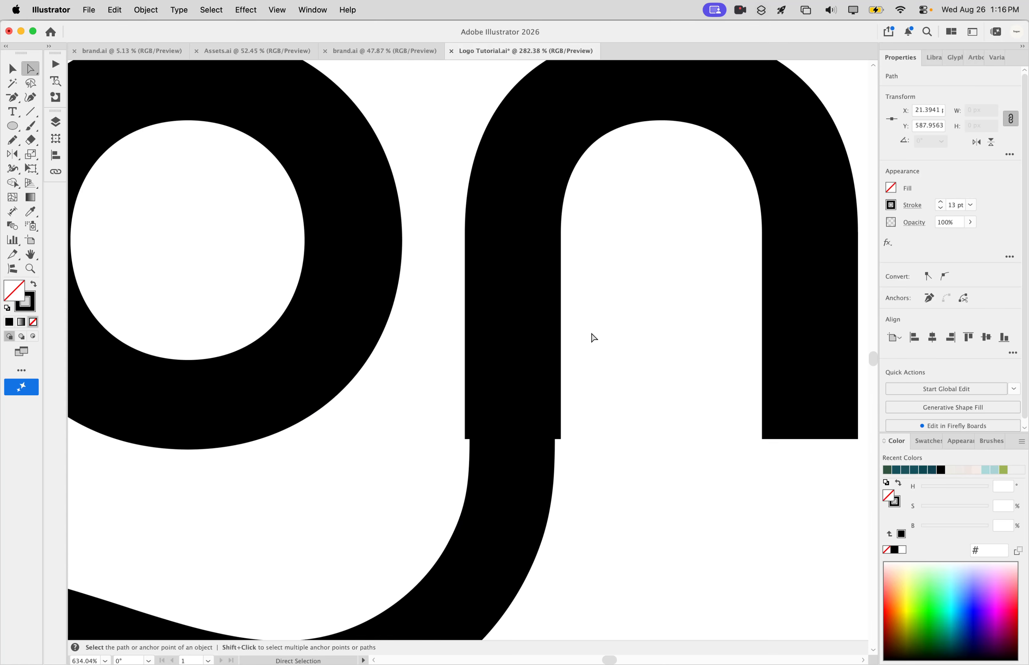
left_click(507, 350)
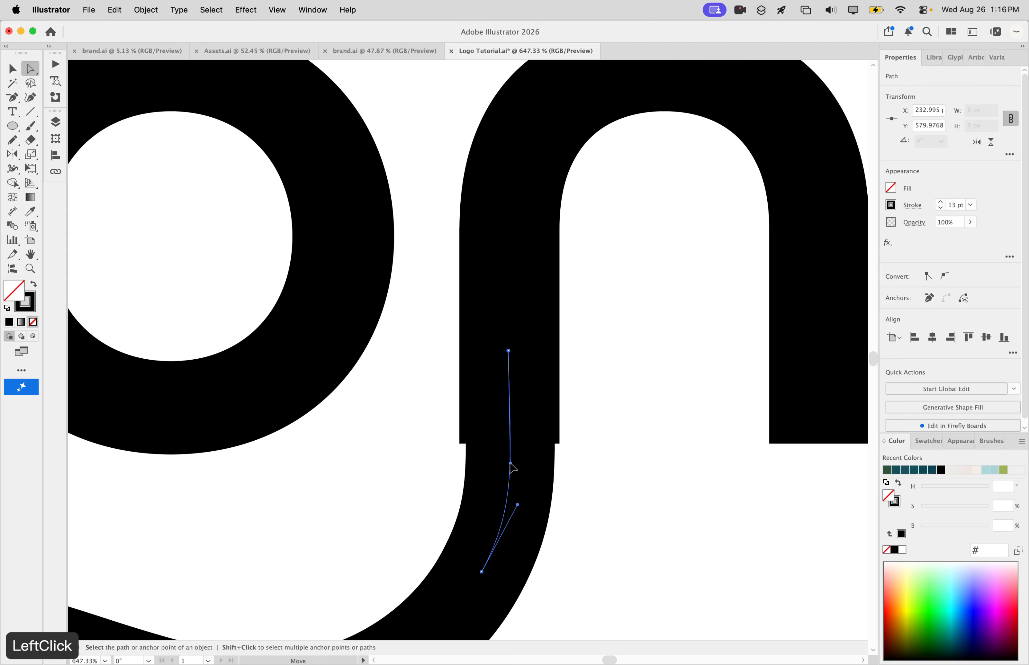
scroll(596, 485, "down", 1)
scroll(596, 484, "down", 3)
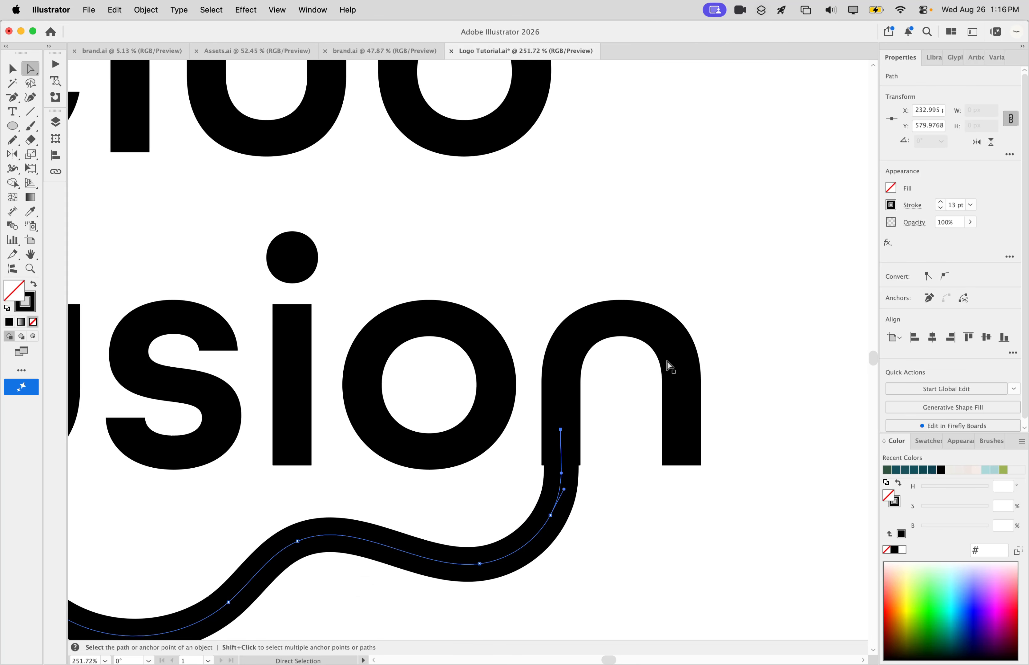
scroll(670, 367, "down", 2)
scroll(696, 357, "up", 3)
scroll(561, 384, "up", 3)
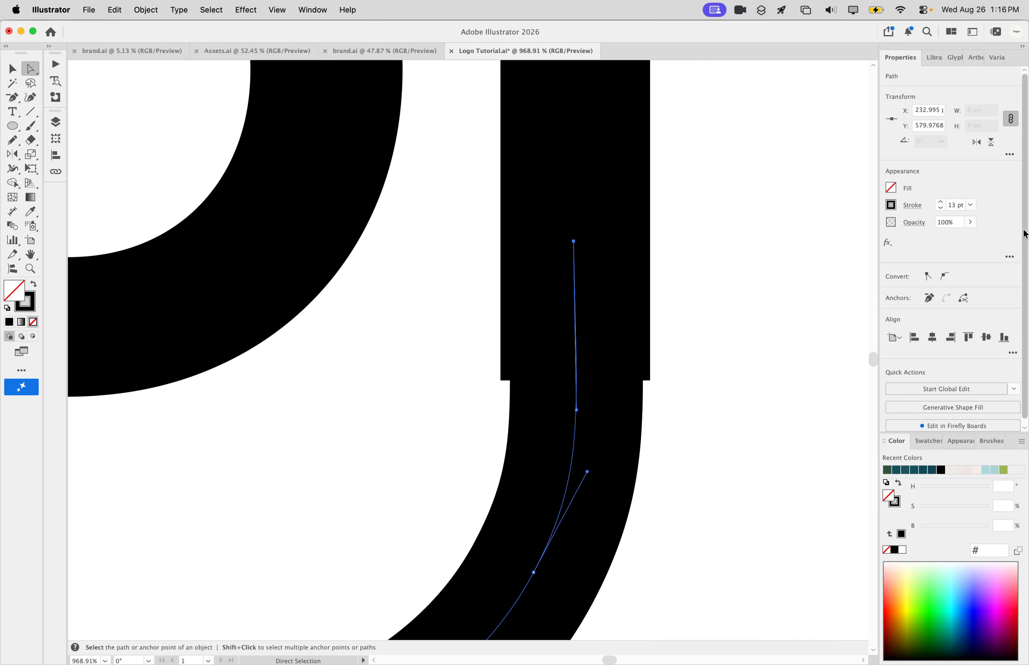
left_click(942, 205)
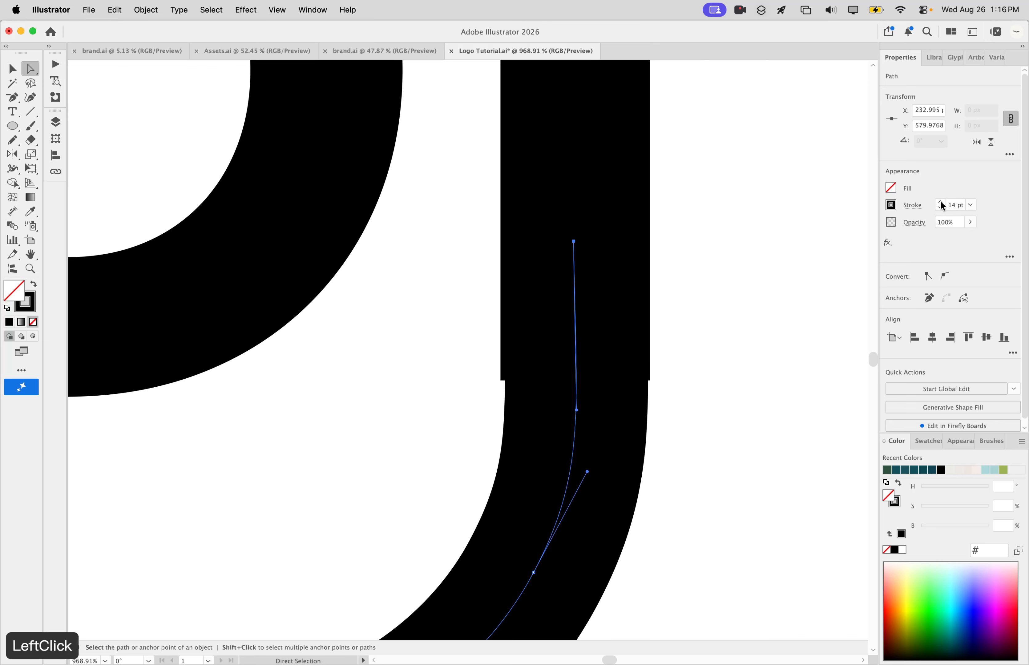
left_click(942, 205)
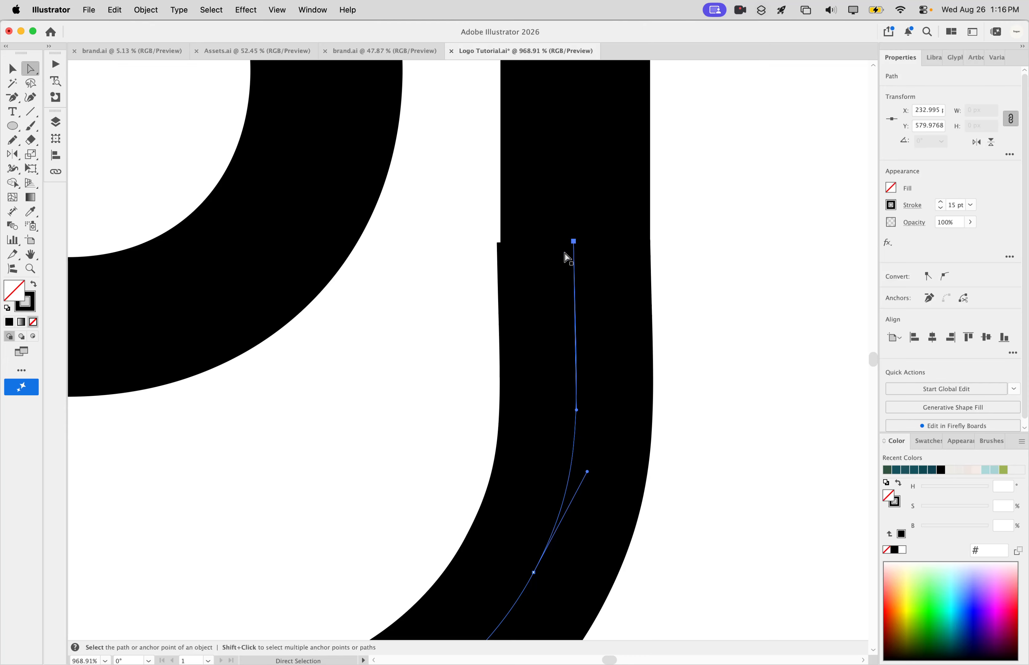
Step: Compare the logo with the coloured reference and nudge the path's end anchor in the n's stem to about X 233.1
scroll(568, 258, "down", 10)
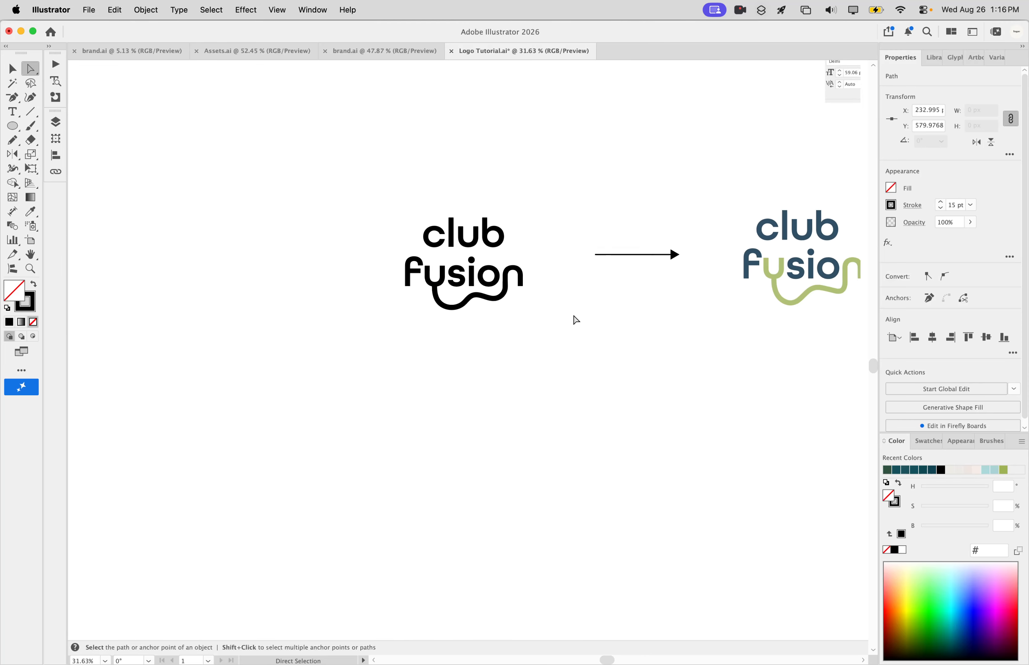
scroll(574, 317, "right", 1)
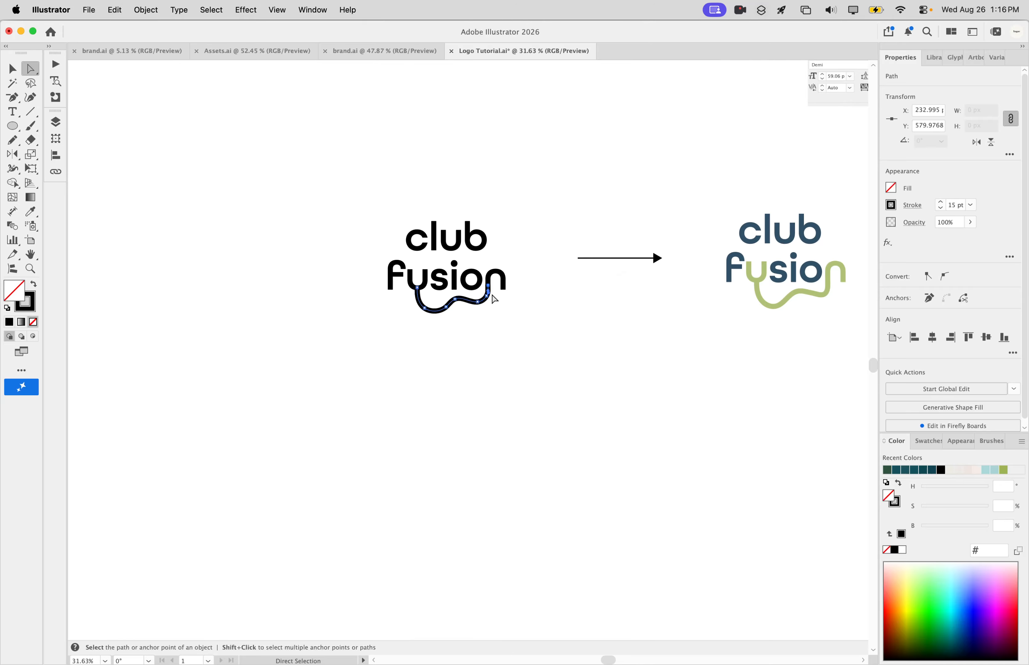
scroll(495, 298, "up", 5)
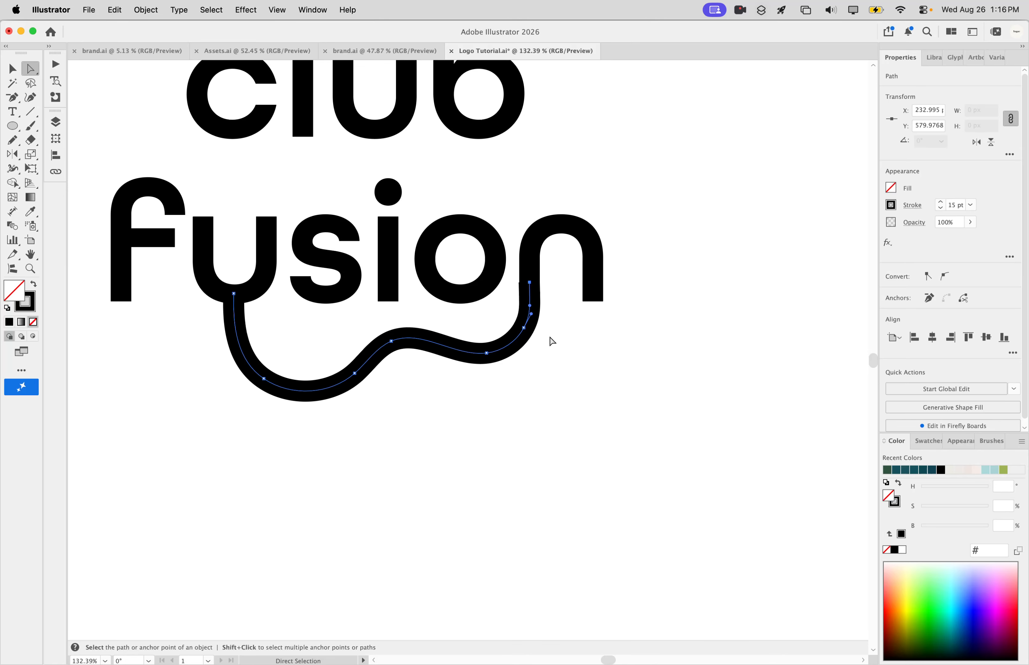
scroll(524, 283, "up", 5)
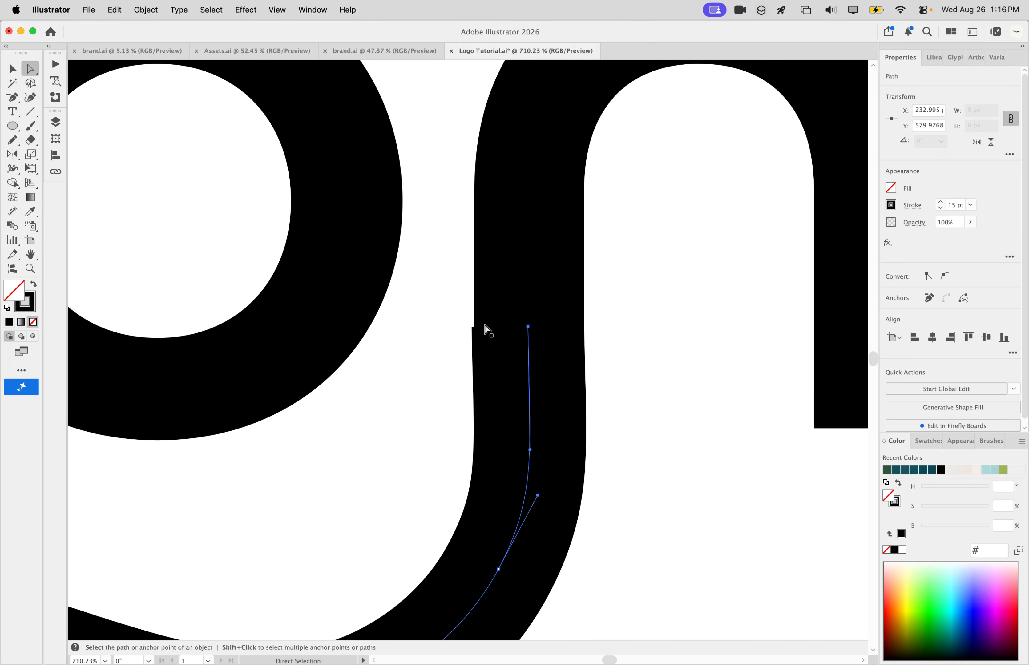
left_click(528, 326)
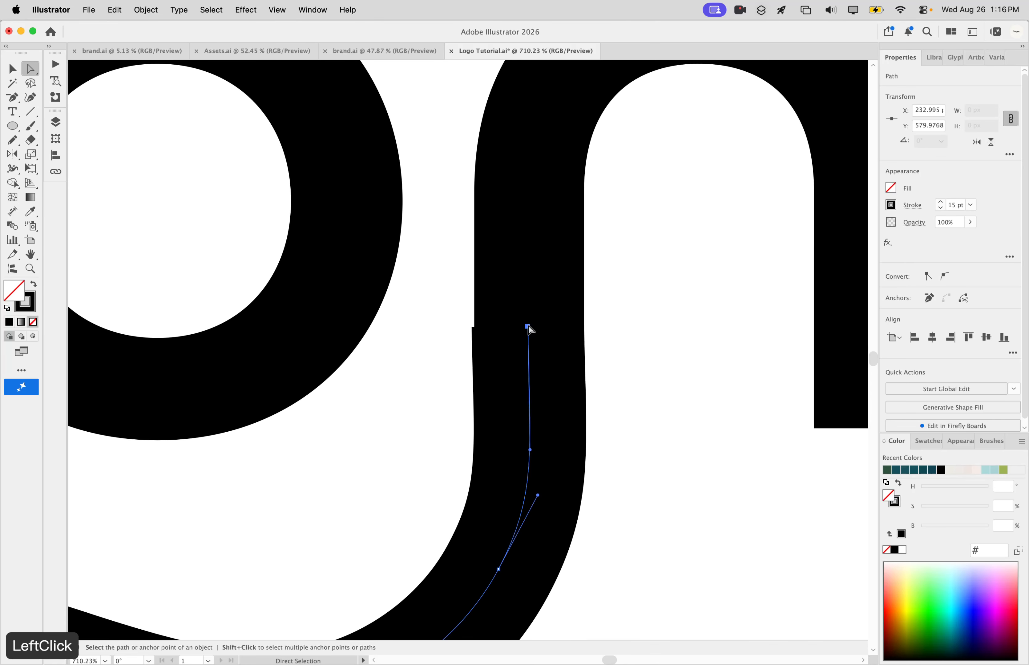
left_click_drag(531, 329, 531, 329)
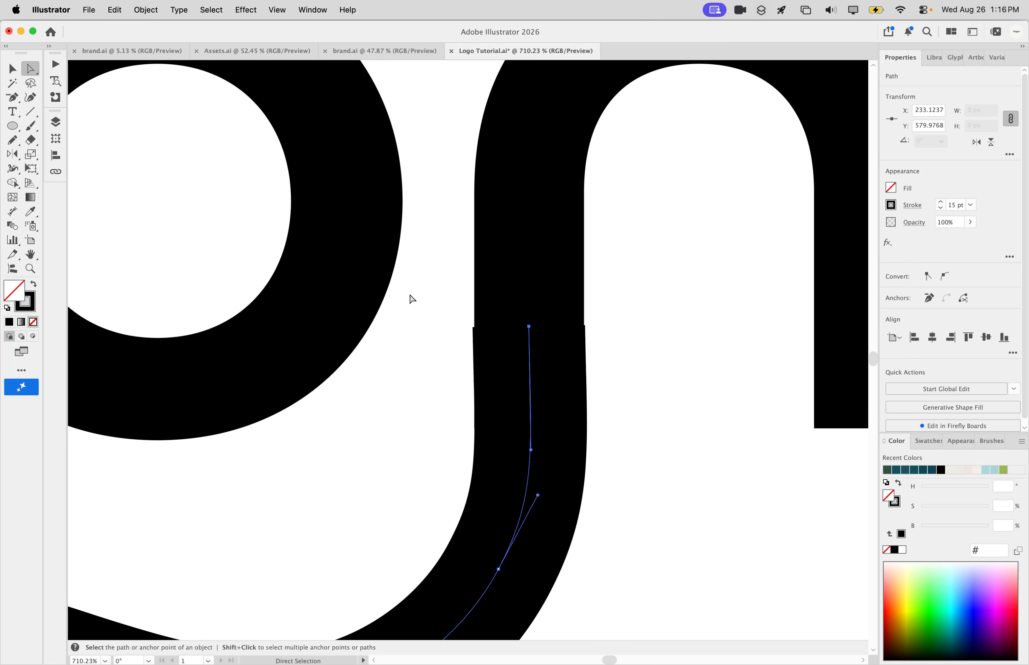
Step: Convert the wavy path's stroke into a filled shape with Outline Stroke
scroll(411, 296, "down", 10)
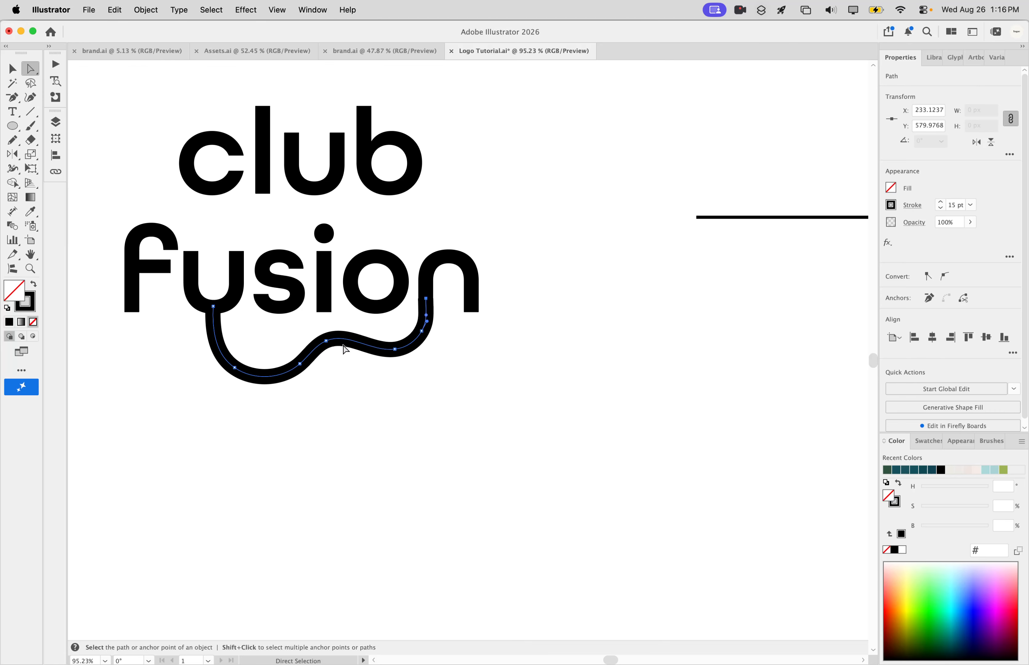
left_click(156, 13)
mouse_move(217, 400)
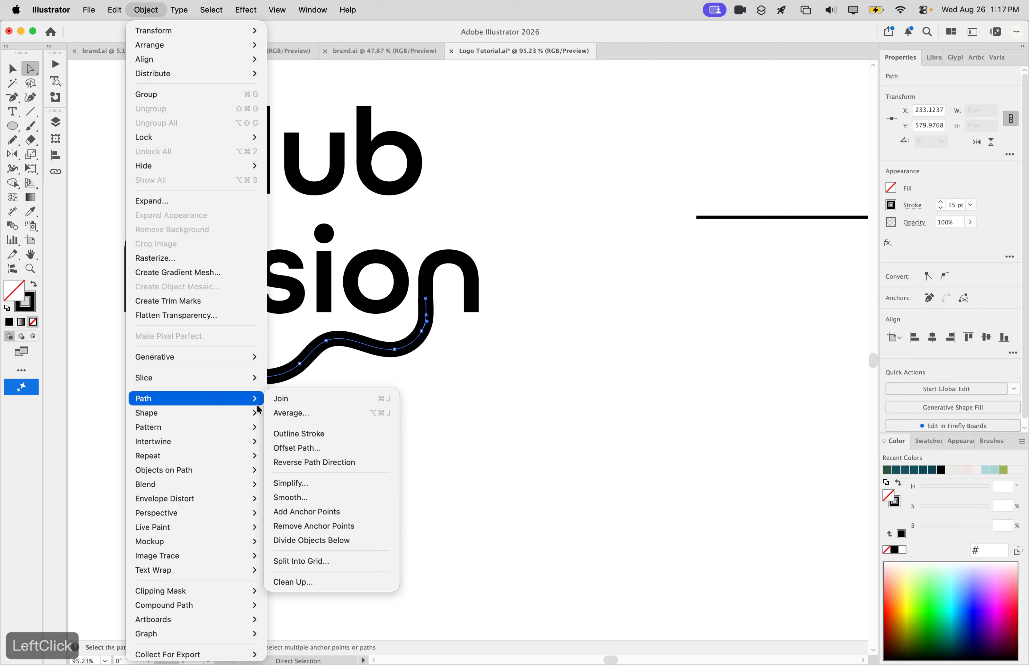
left_click(309, 434)
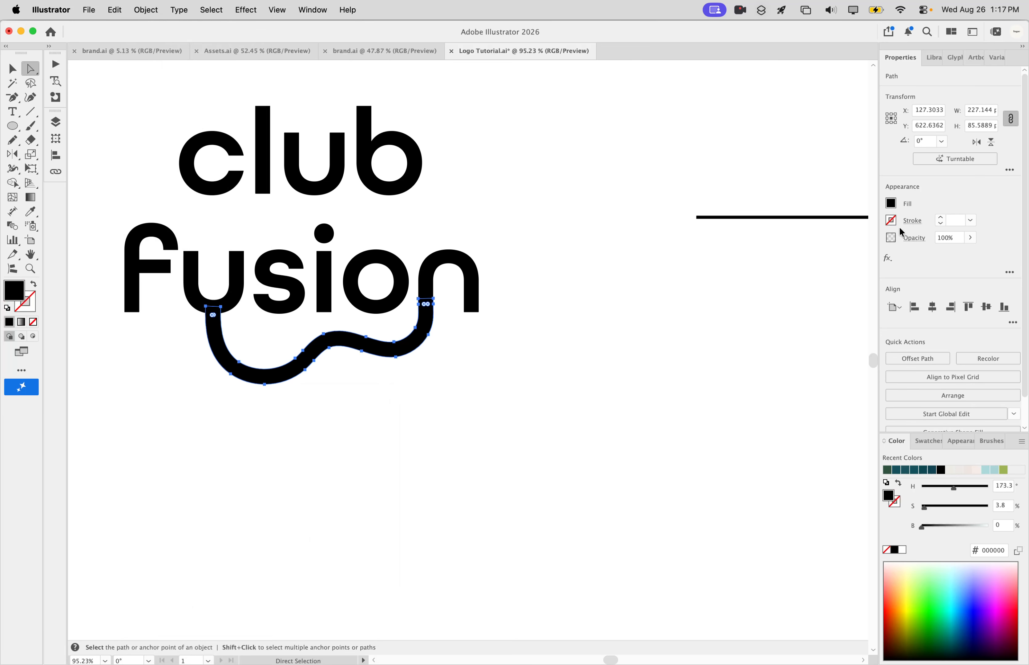
Step: Select the outlined wavy shape together with the n and unite them into one shape
scroll(259, 361, "up", 3)
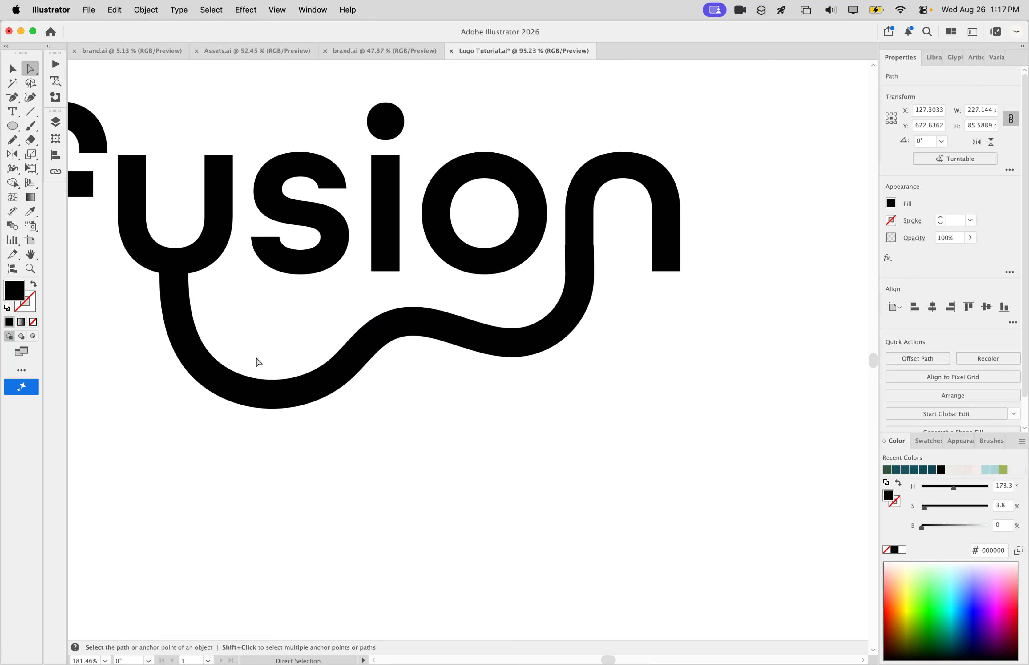
left_click(13, 71)
scroll(255, 357, "down", 3)
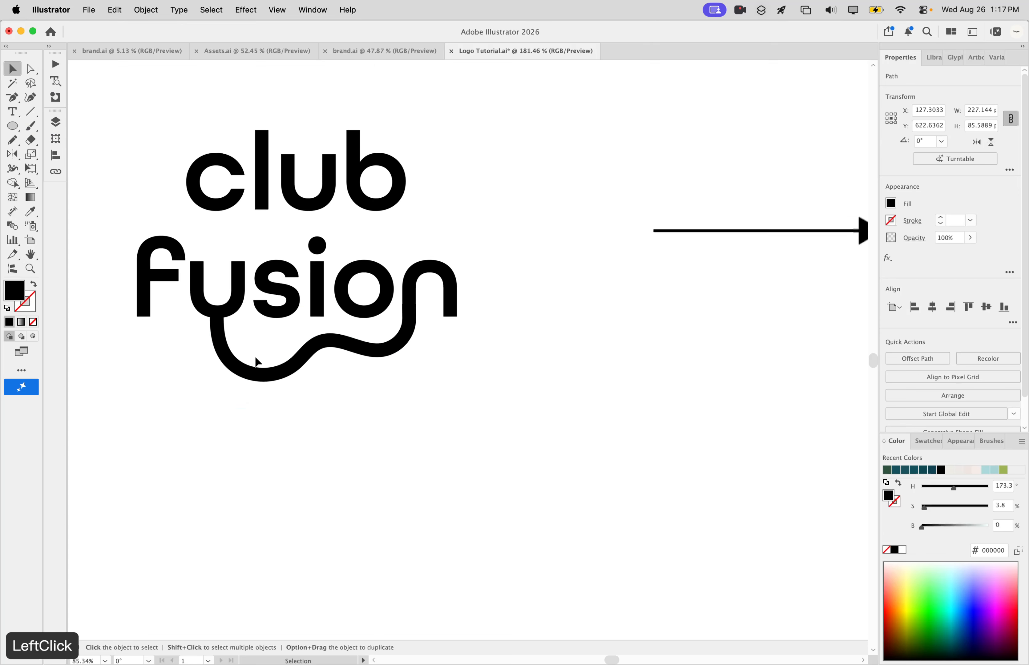
scroll(415, 352, "up", 5)
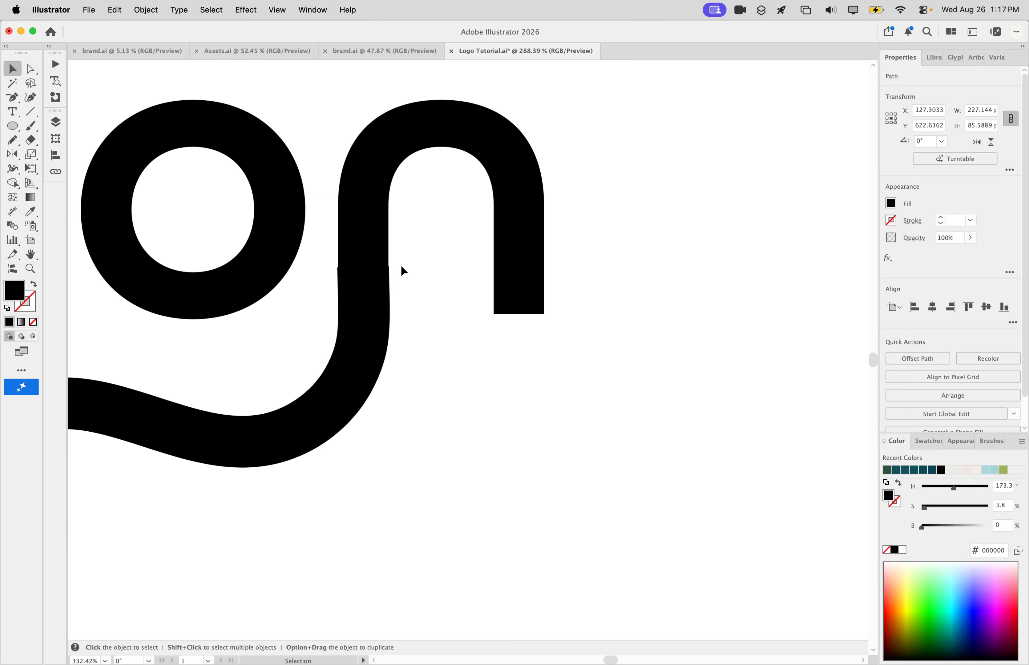
scroll(401, 267, "up", 3)
mouse_move(412, 321)
left_mouse_down()
mouse_move(374, 294)
mouse_move(352, 256)
mouse_move(271, 215)
left_mouse_up()
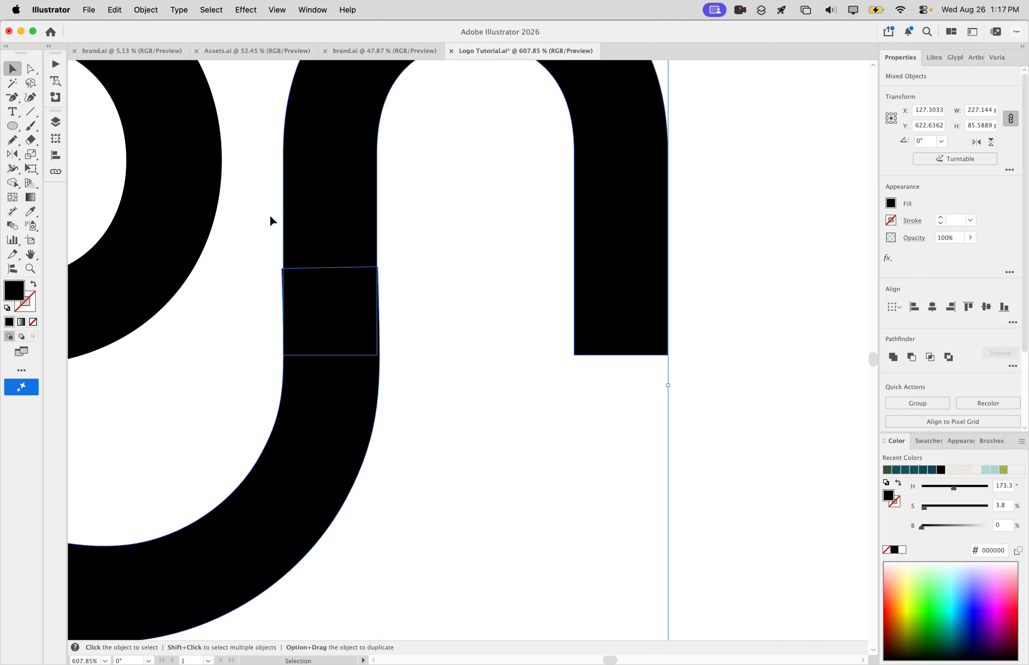
scroll(360, 324, "down", 3)
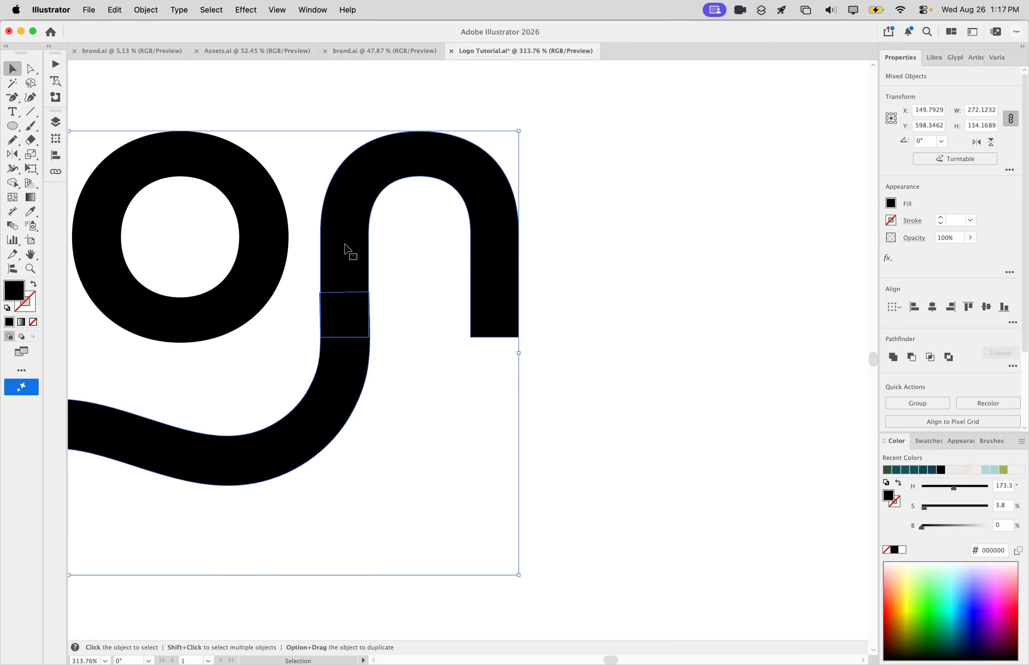
scroll(346, 249, "up", 4)
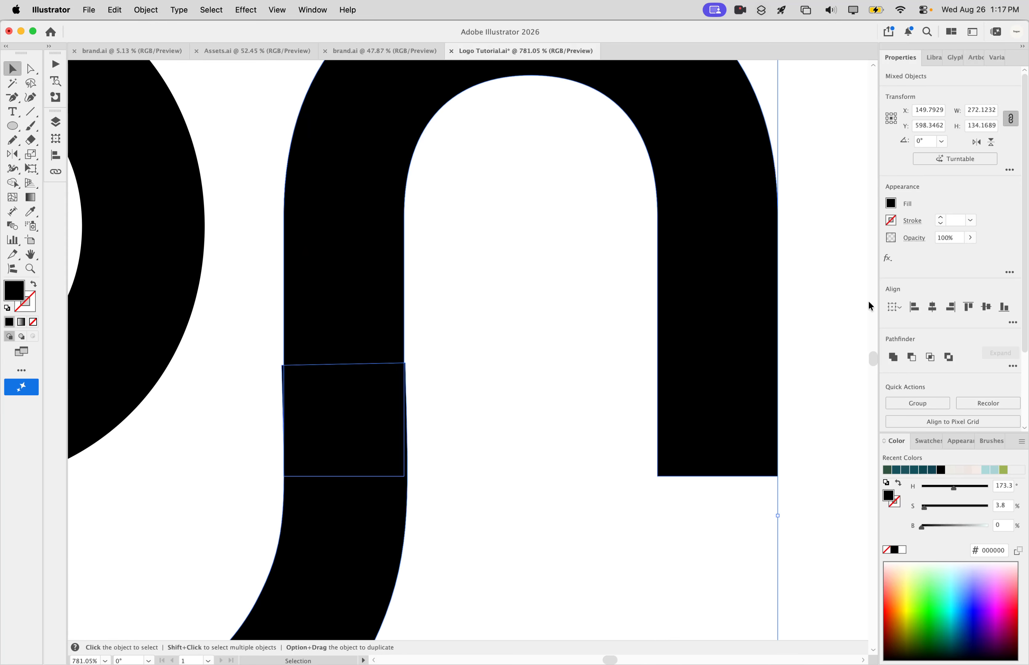
left_click(899, 358)
Step: Delete the protruding corner anchor on each side of the joint between the wave and the n's left stem
scroll(334, 371, "up", 3)
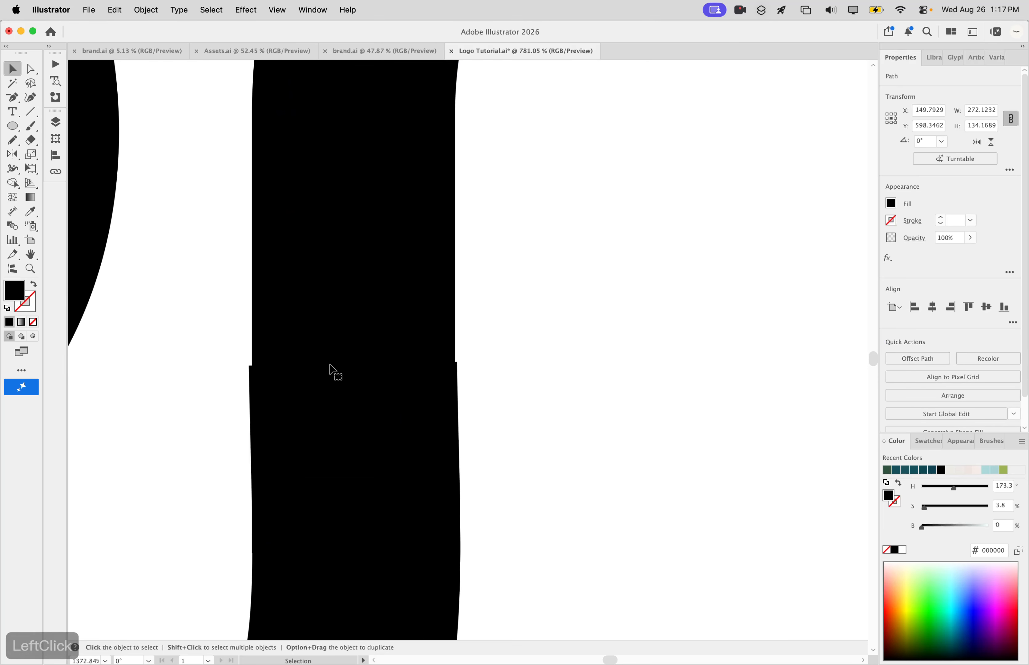
scroll(334, 371, "up", 1)
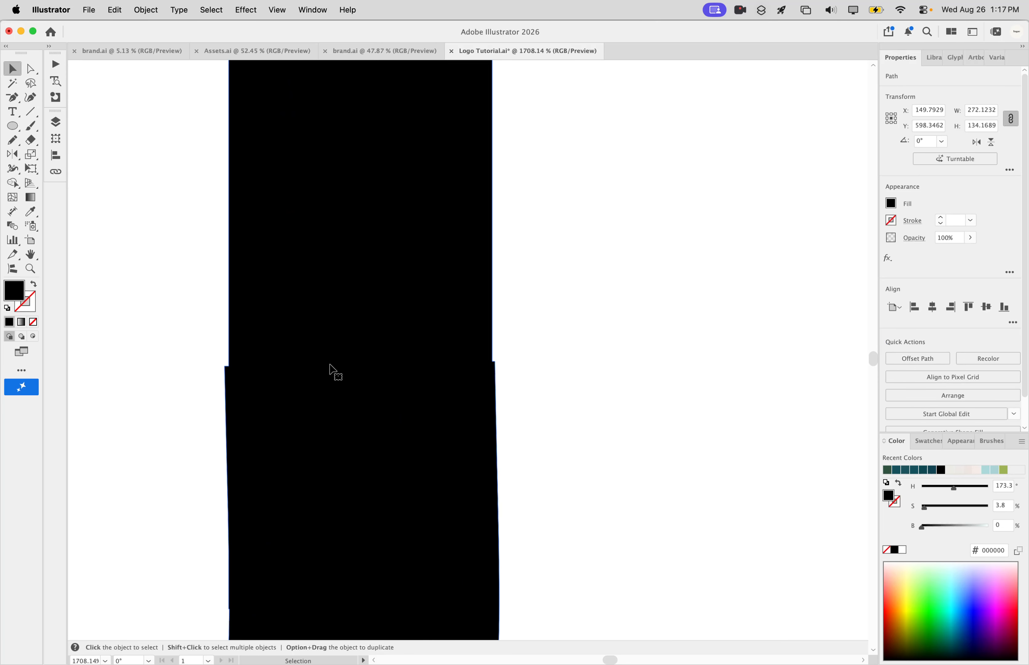
key("minus")
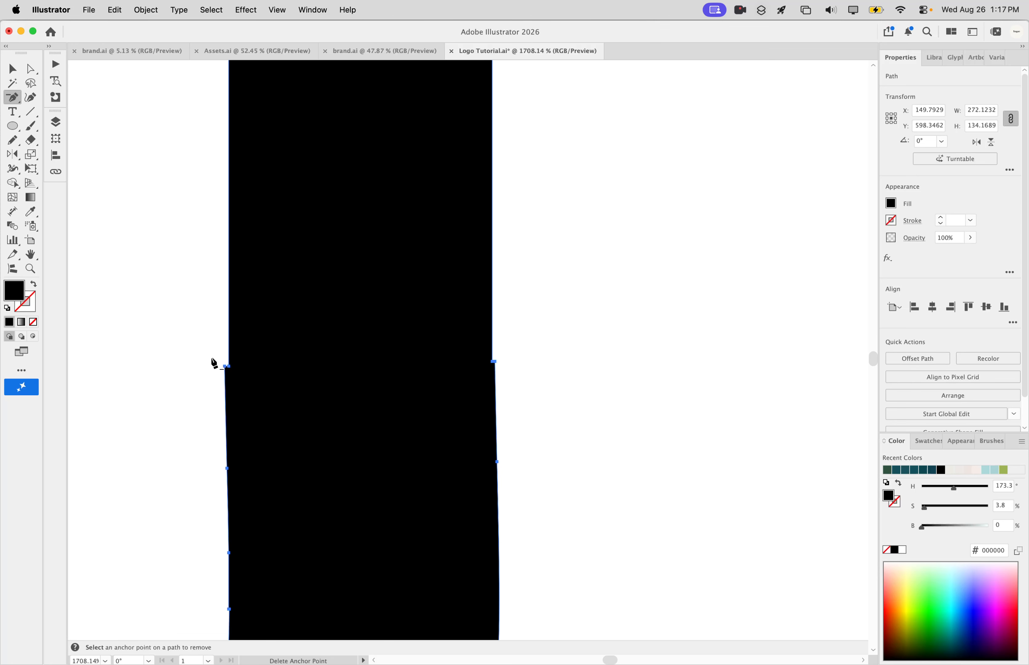
scroll(186, 391, "down", 3)
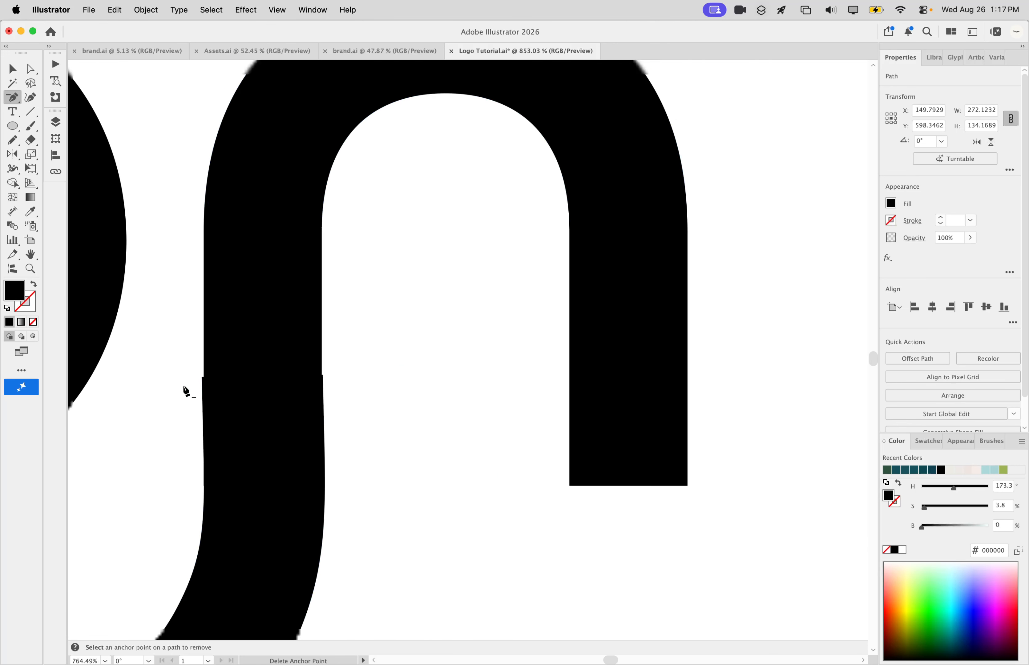
left_click(180, 391)
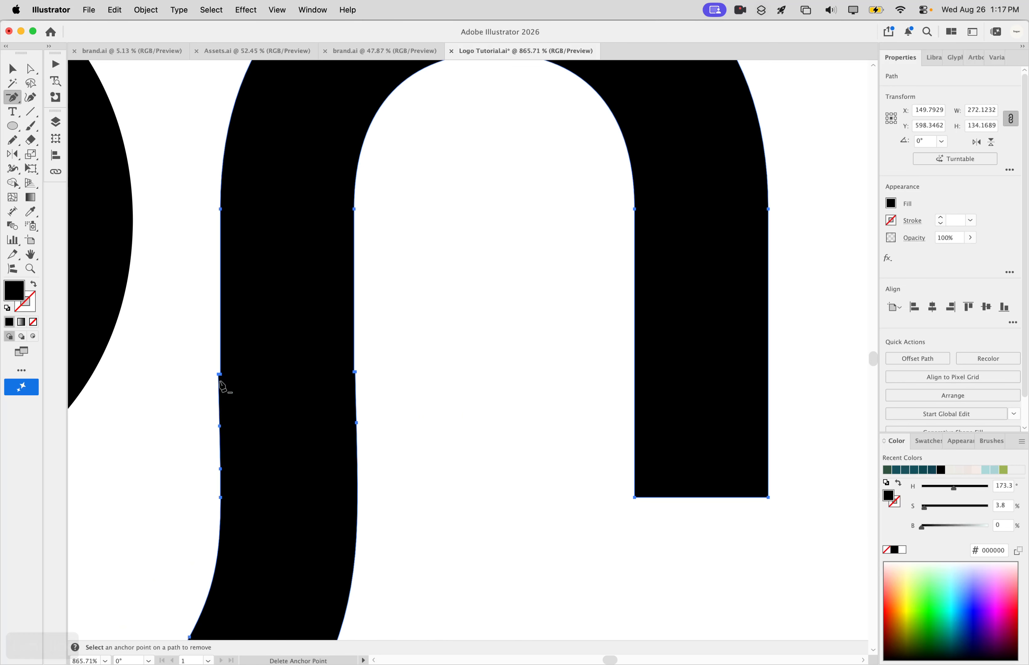
key("minus")
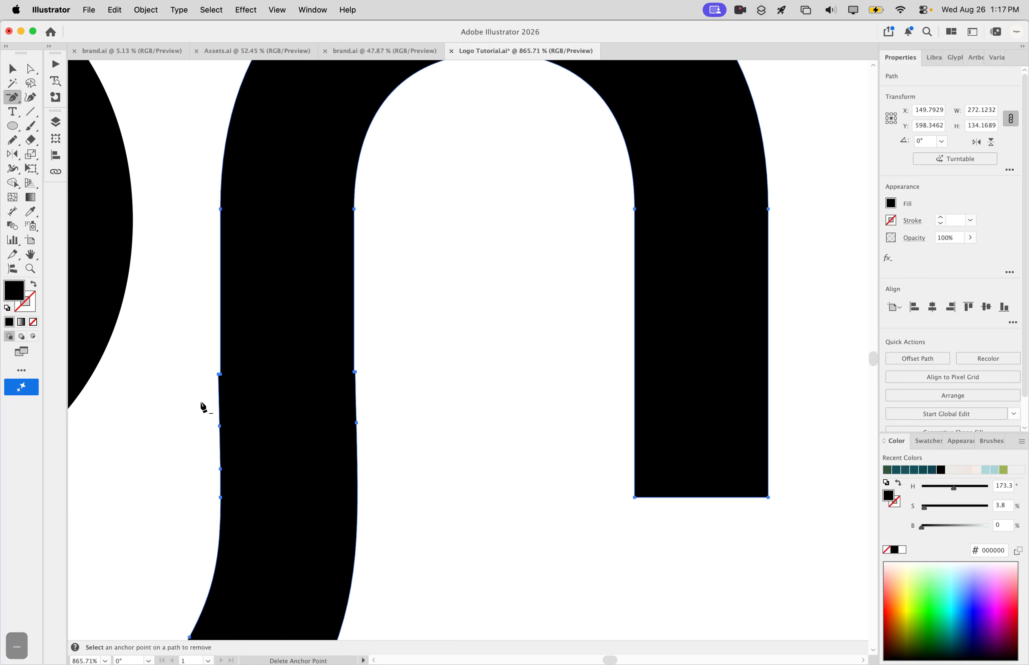
scroll(203, 406, "up", 3)
scroll(238, 347, "up", 2)
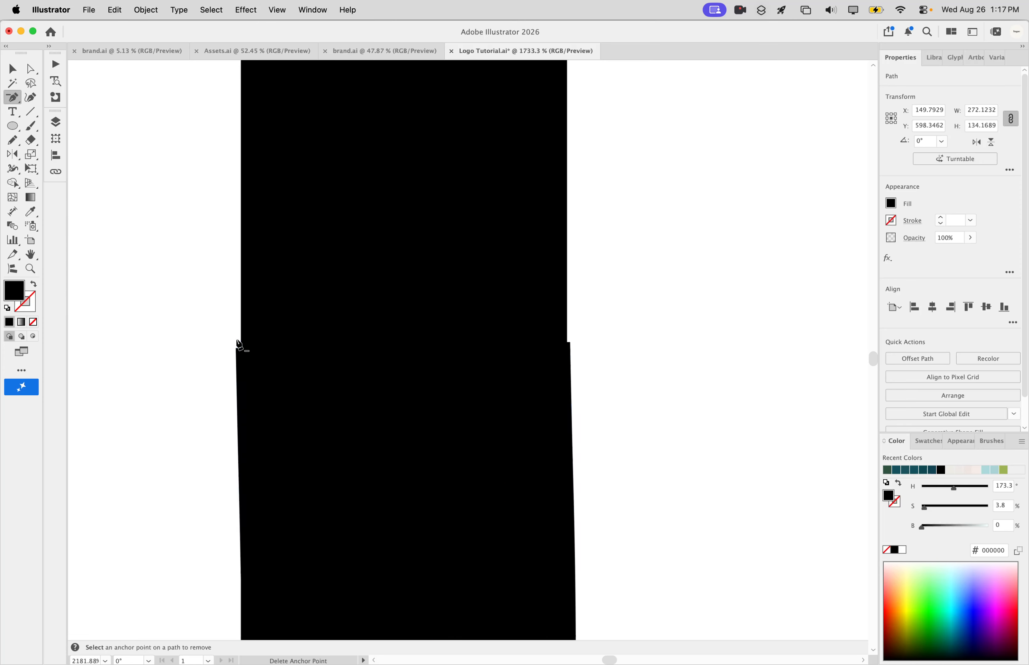
left_click(237, 350)
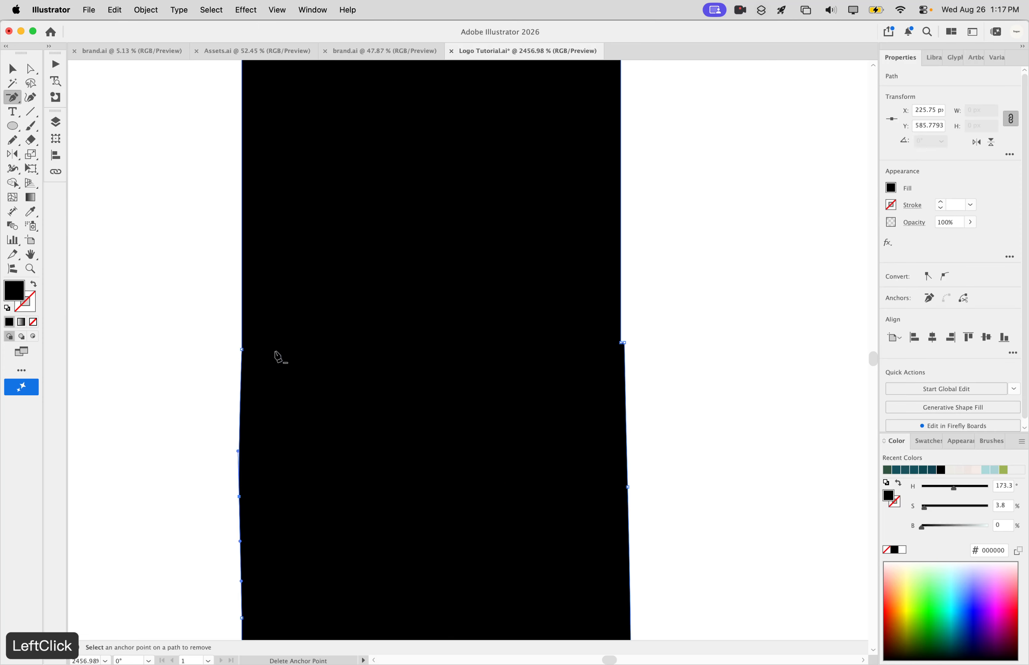
left_click(622, 343)
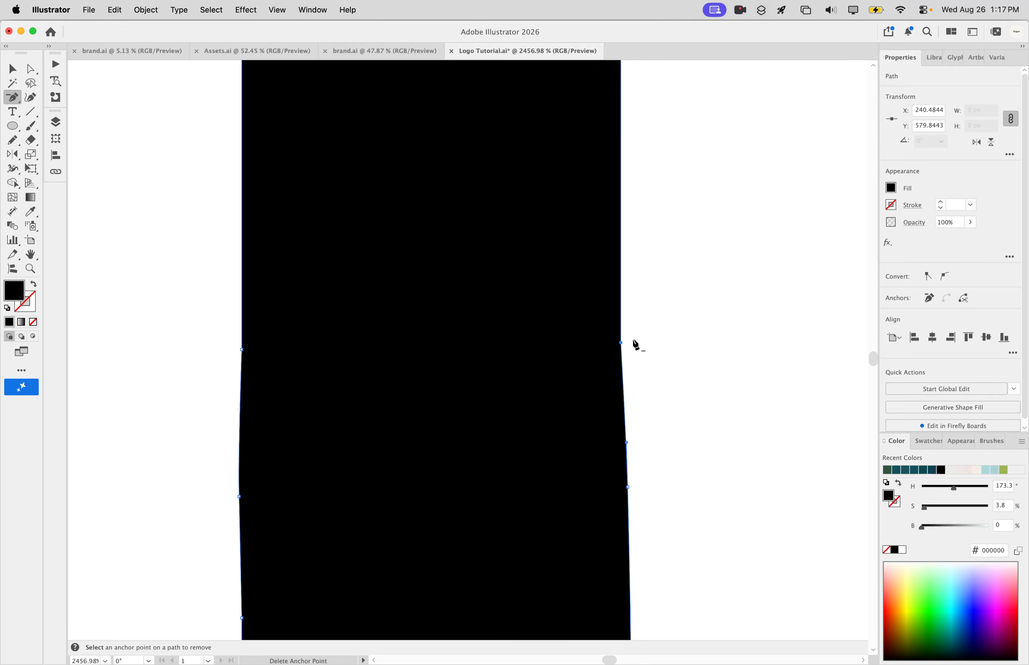
Step: Smooth both edges of the n's left stem where it flows into the wave, using the Smooth tool
scroll(635, 344, "down", 5)
scroll(420, 452, "up", 2)
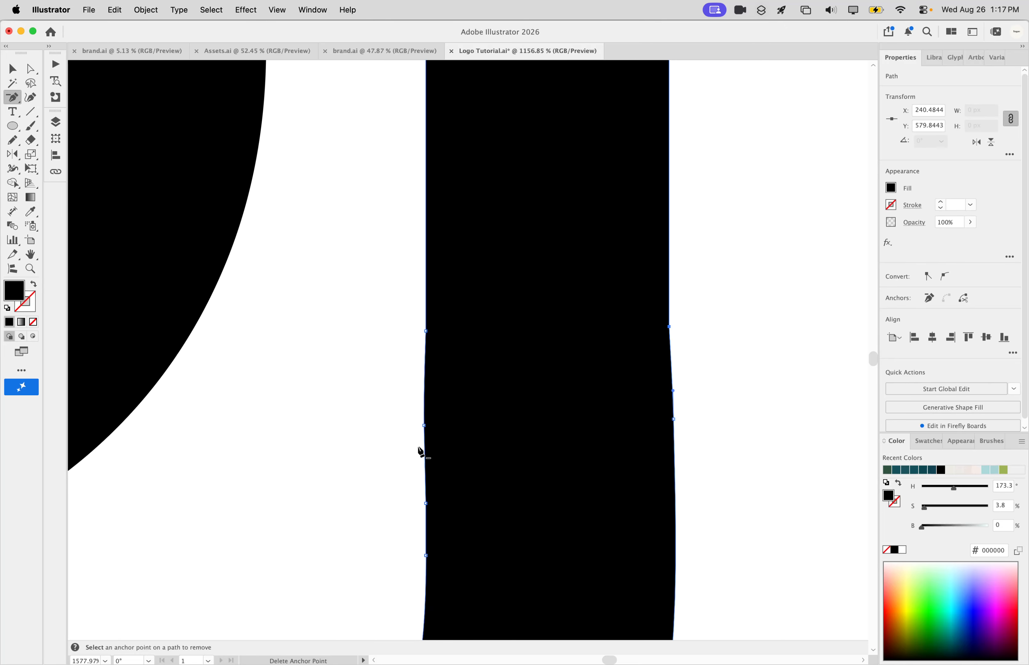
scroll(679, 255, "down", 3)
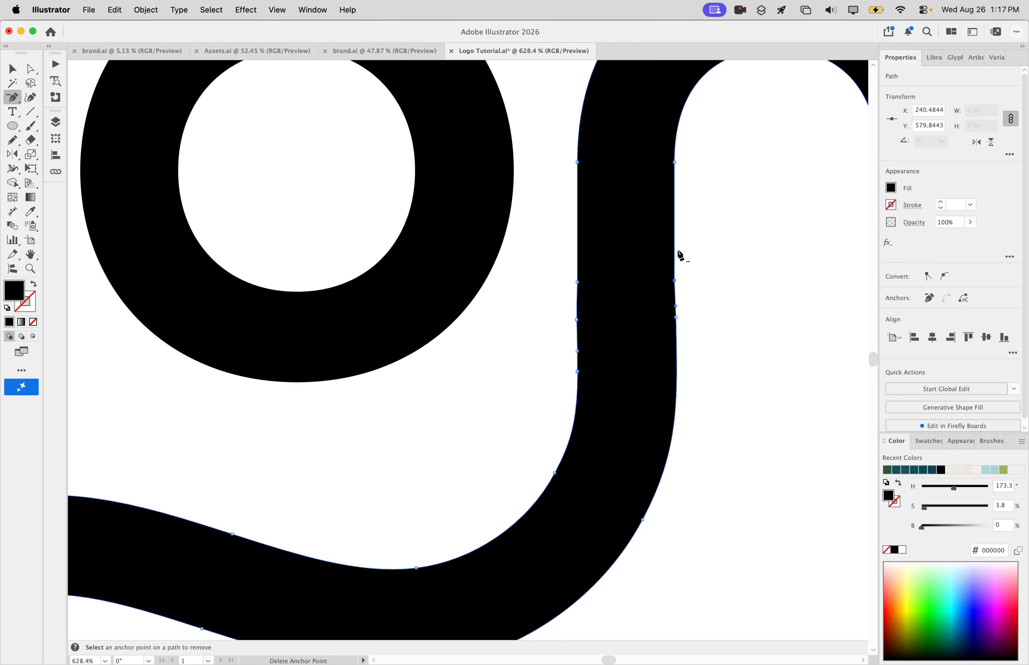
right_click(13, 140)
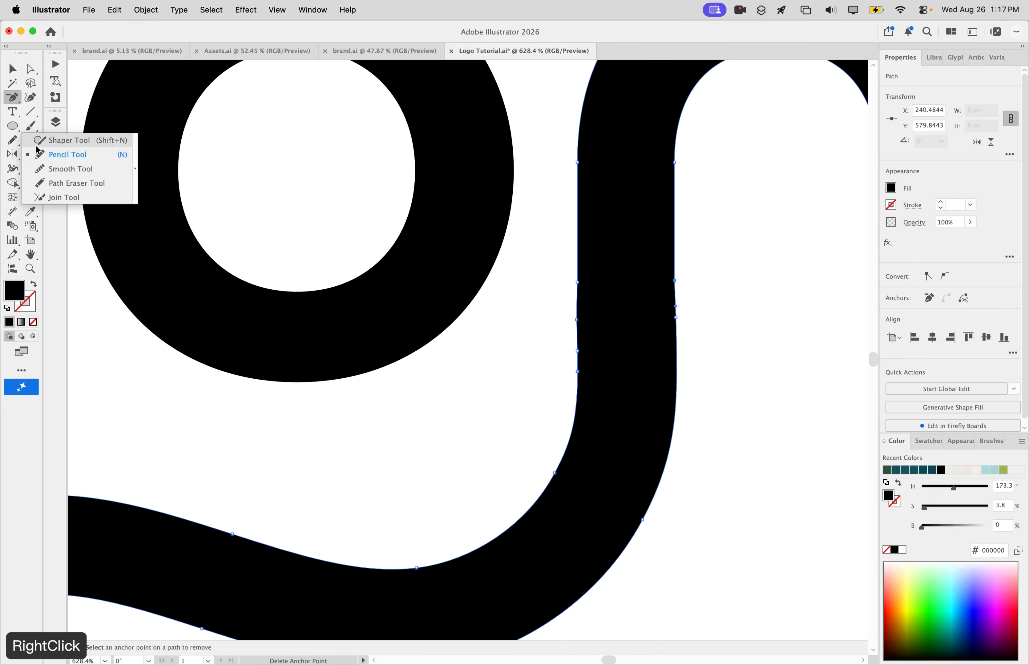
left_click(76, 171)
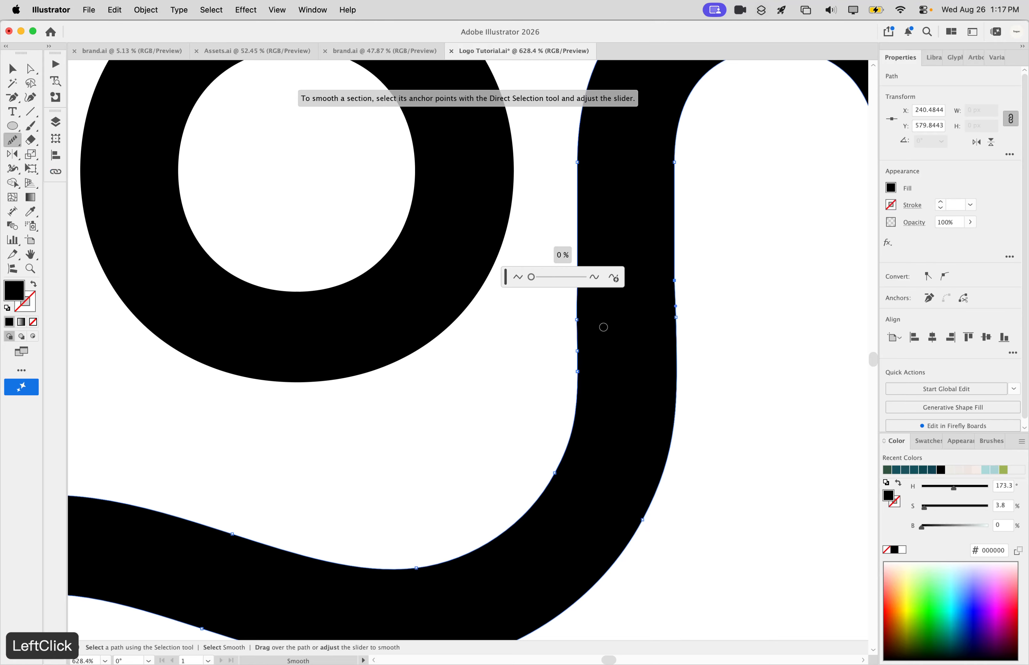
scroll(603, 328, "right", 1)
scroll(604, 328, "up", 2)
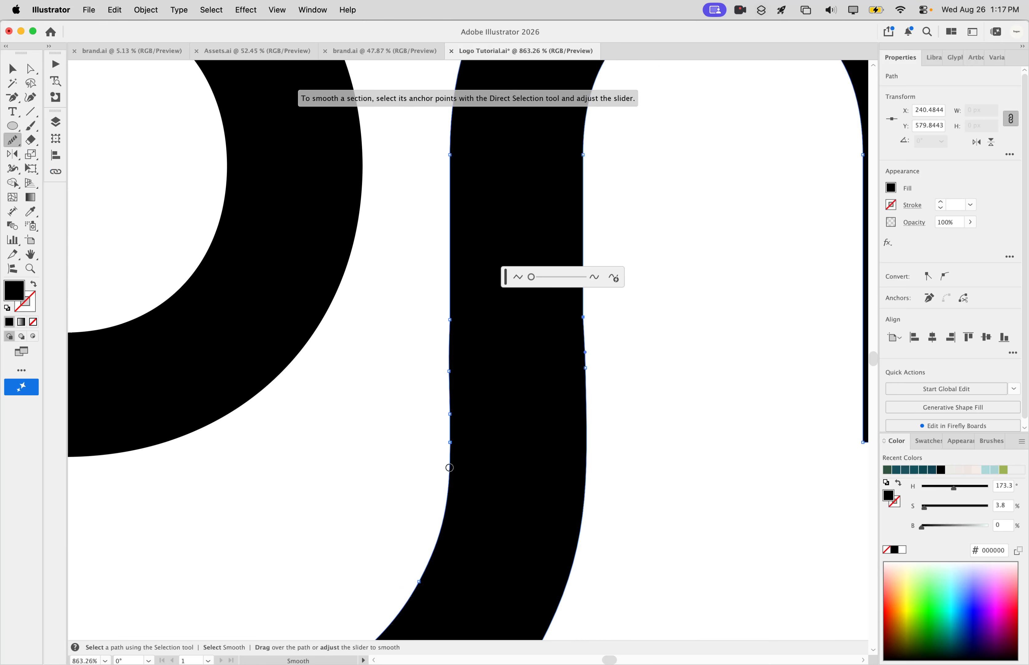
mouse_move(449, 468)
left_mouse_down()
mouse_move(450, 285)
mouse_move(469, 308)
left_mouse_up()
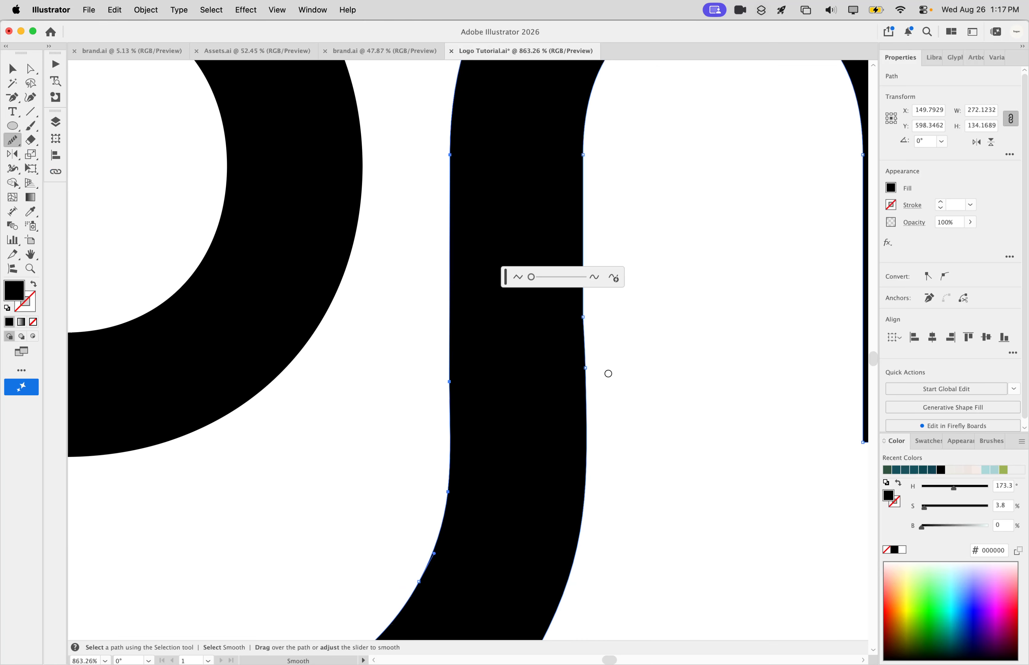
left_click_drag(592, 396, 581, 274)
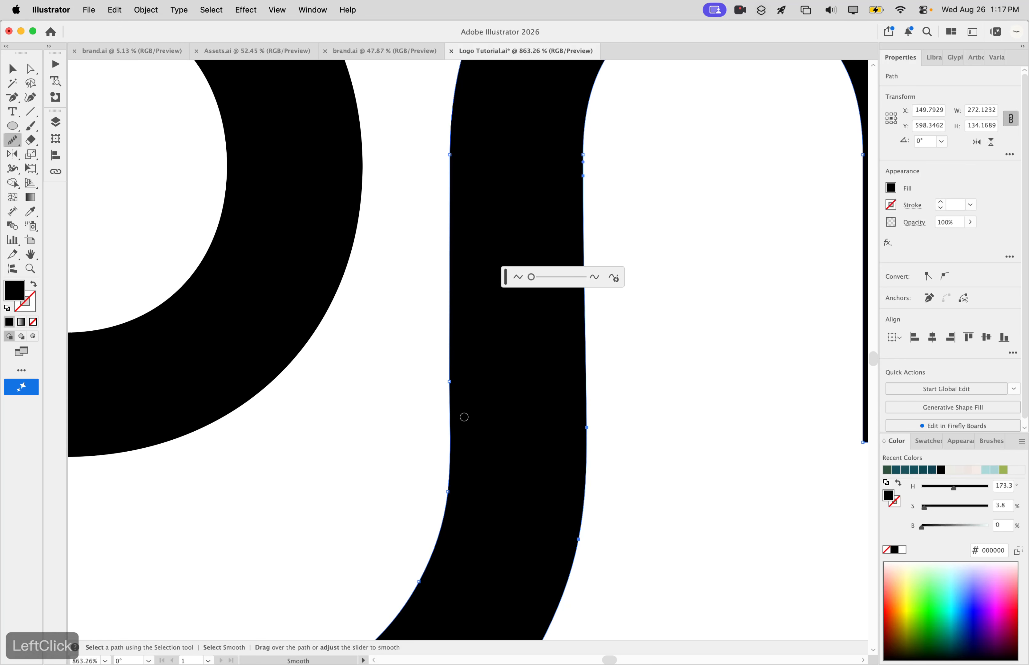
Step: Inspect the smoothed n stem and the wave's junction with the u's base, and deselect the shape
scroll(464, 417, "down", 6)
scroll(563, 351, "up", 6)
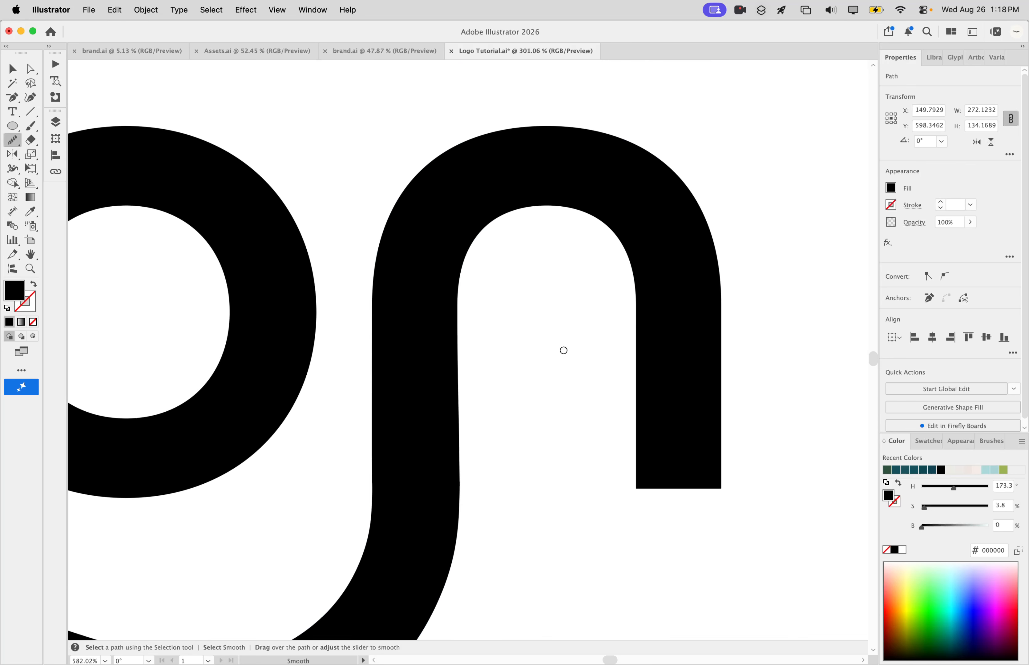
scroll(564, 350, "down", 8)
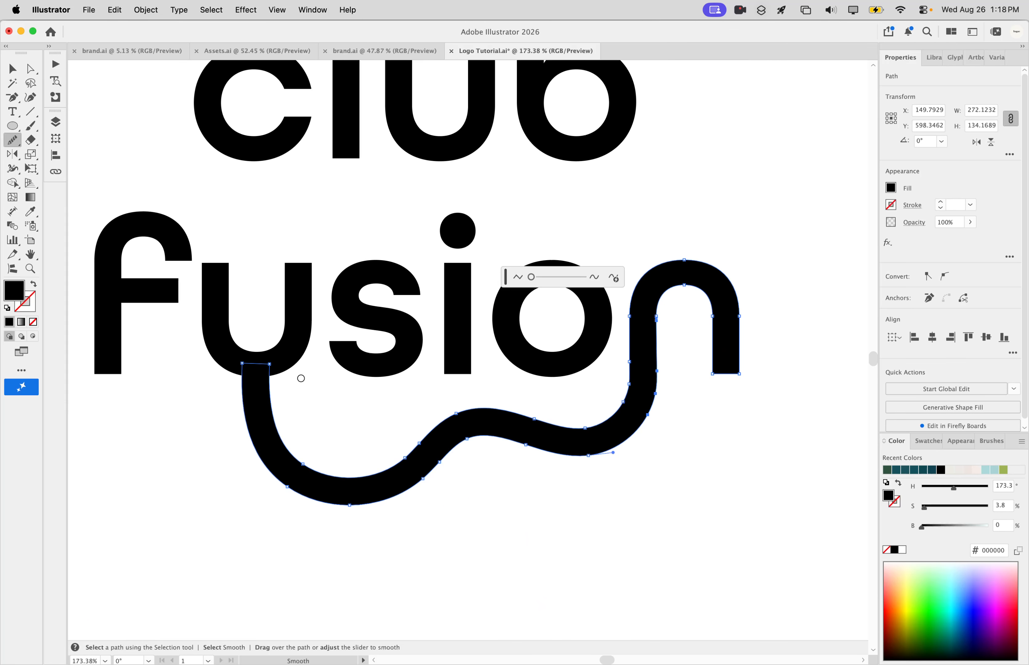
scroll(232, 381, "up", 8)
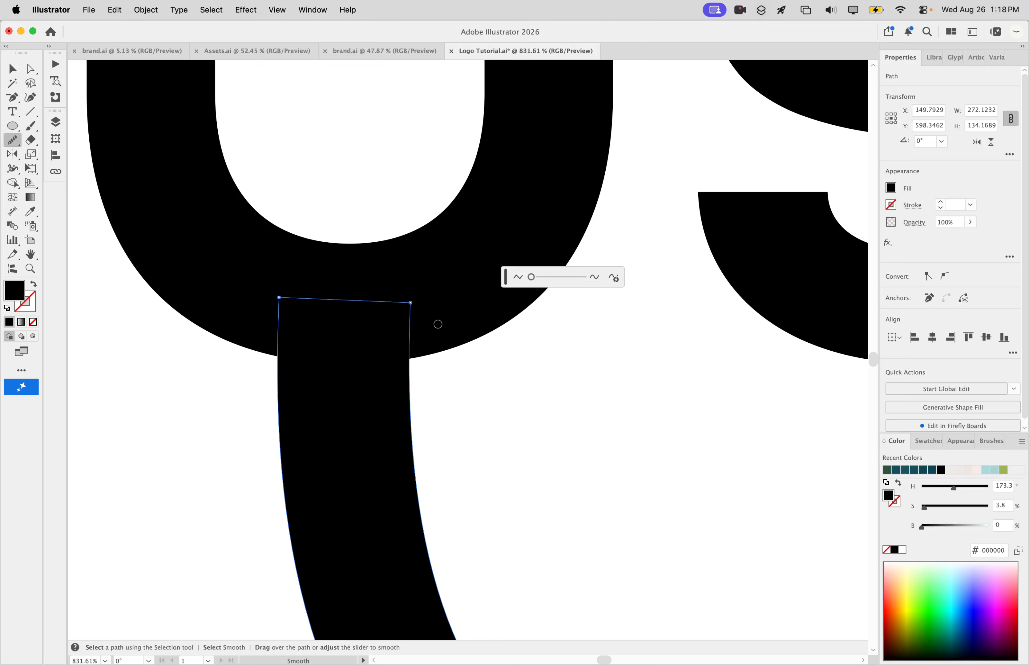
scroll(440, 350, "down", 3)
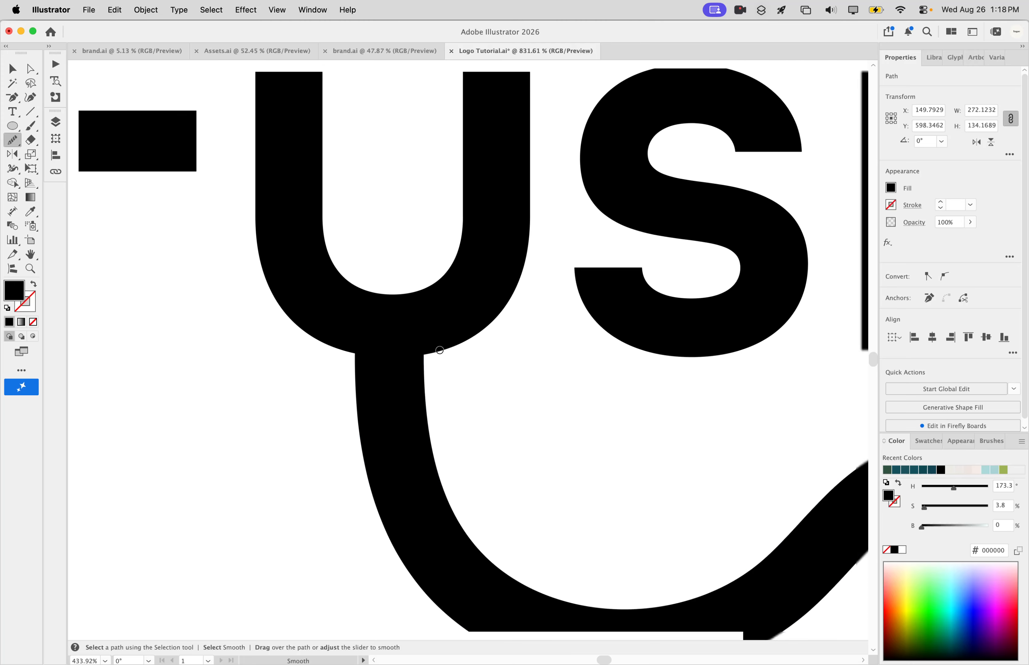
key("v")
left_click(458, 418)
scroll(458, 418, "down", 3)
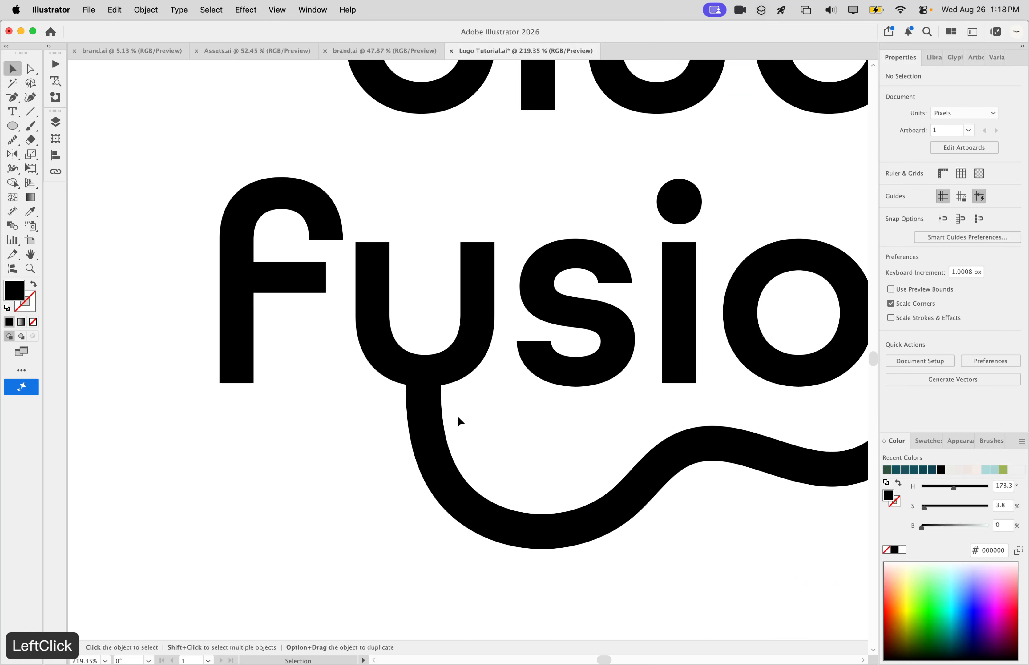
Step: Compare the black logo's connecting wave and letter joints with the coloured reference
scroll(458, 420, "down", 4)
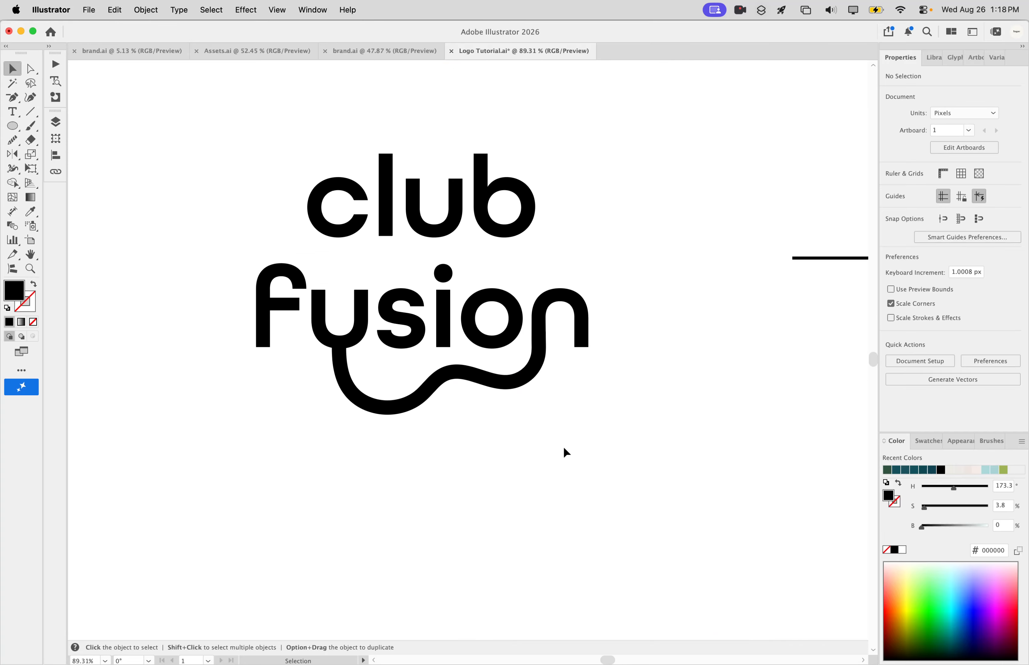
scroll(563, 446, "down", 3)
scroll(563, 446, "down", 2)
scroll(563, 446, "right", 3)
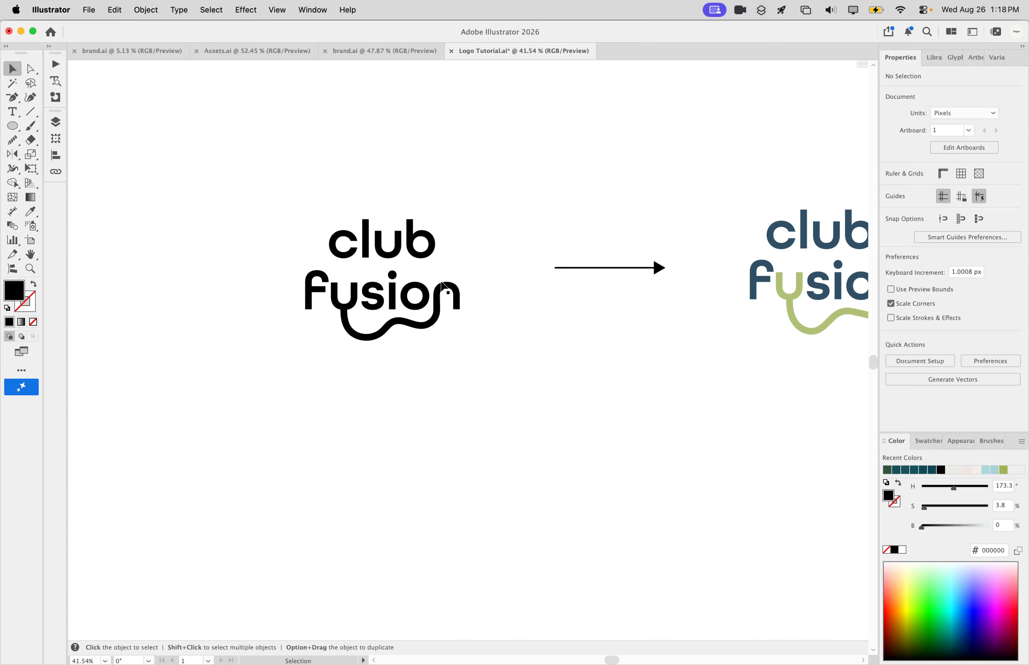
scroll(442, 285, "up", 3)
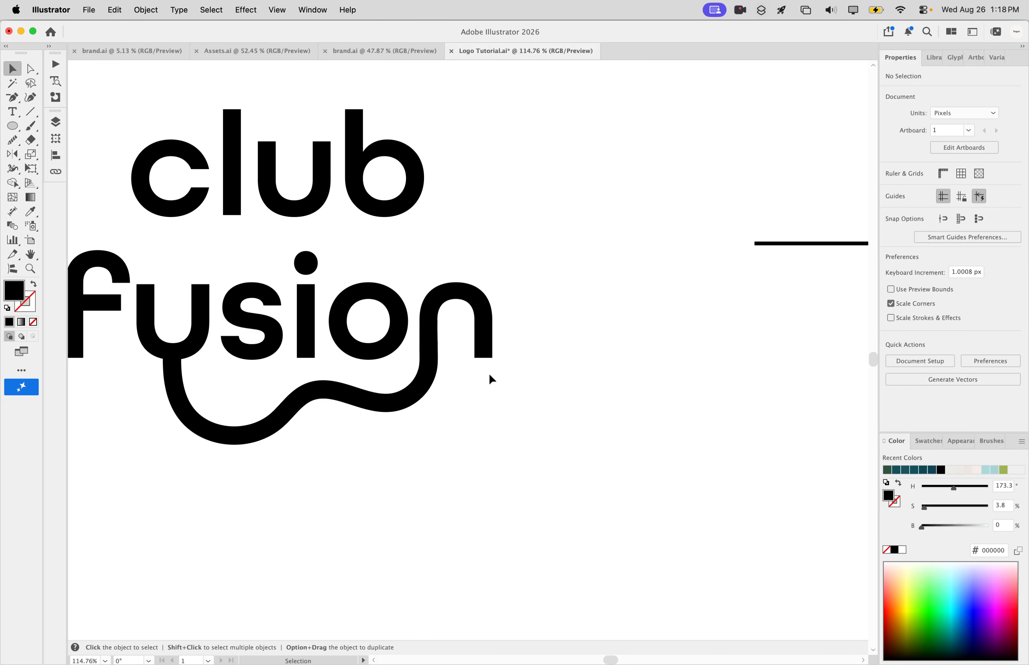
scroll(490, 375, "down", 5)
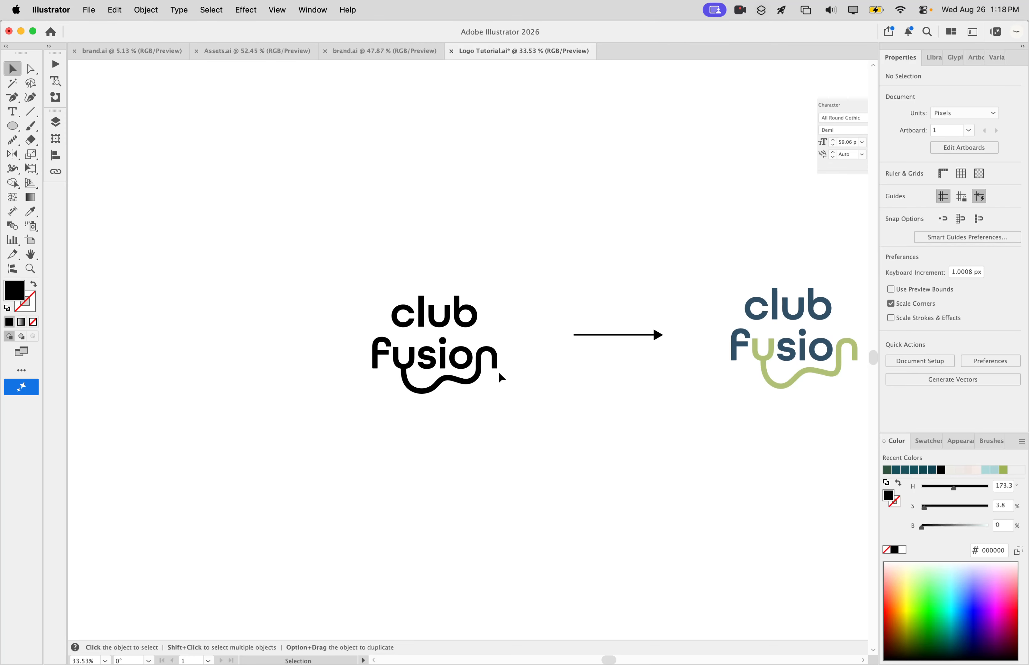
scroll(405, 339, "up", 5)
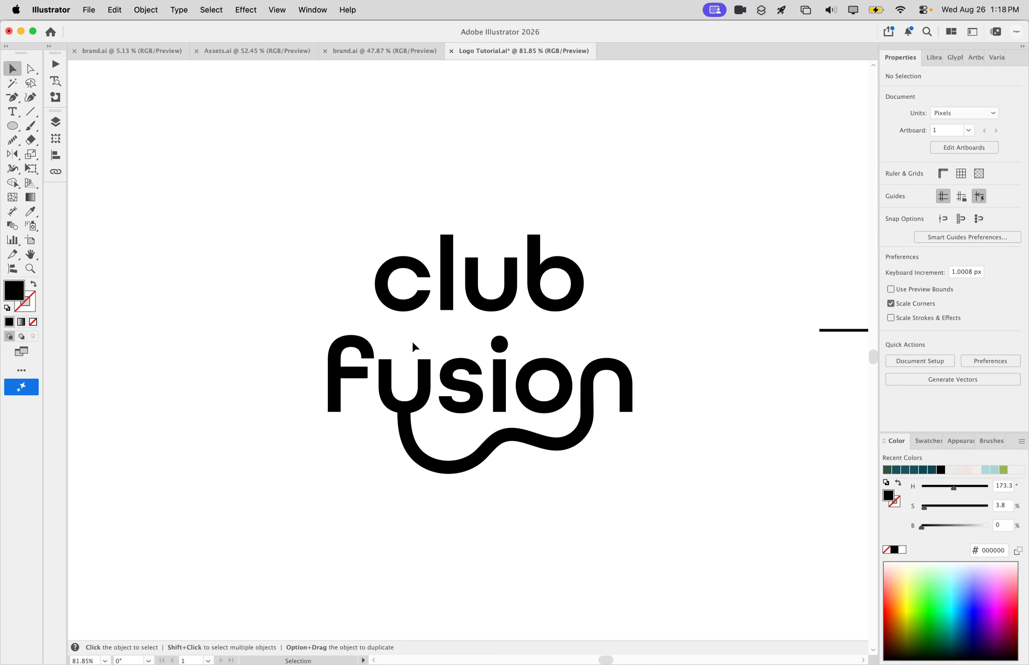
scroll(625, 404, "up", 2)
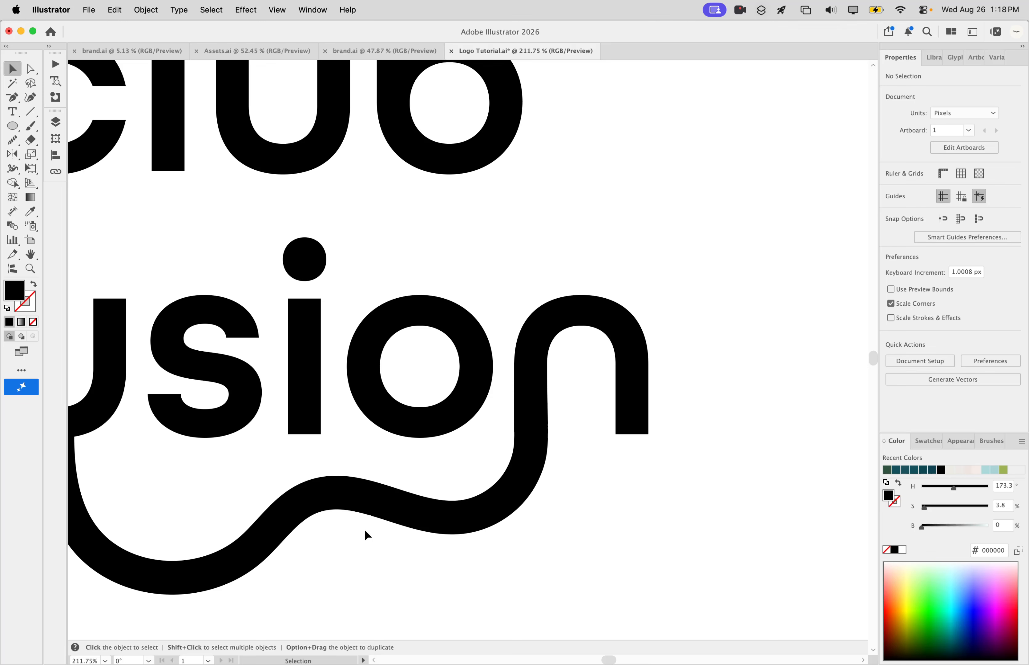
scroll(364, 528, "down", 3)
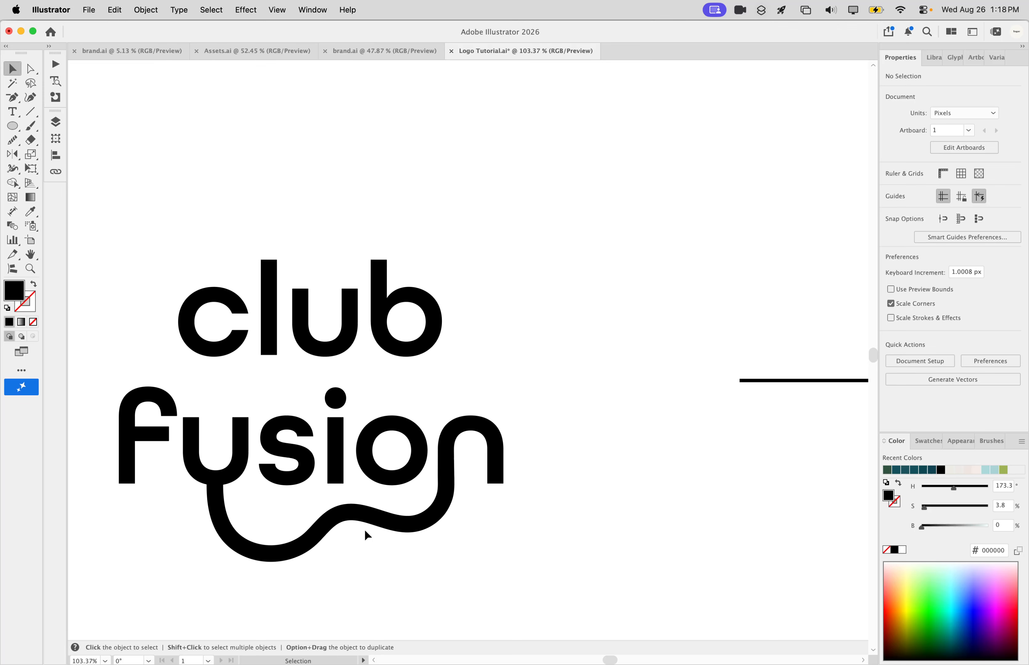
scroll(364, 528, "down", 3)
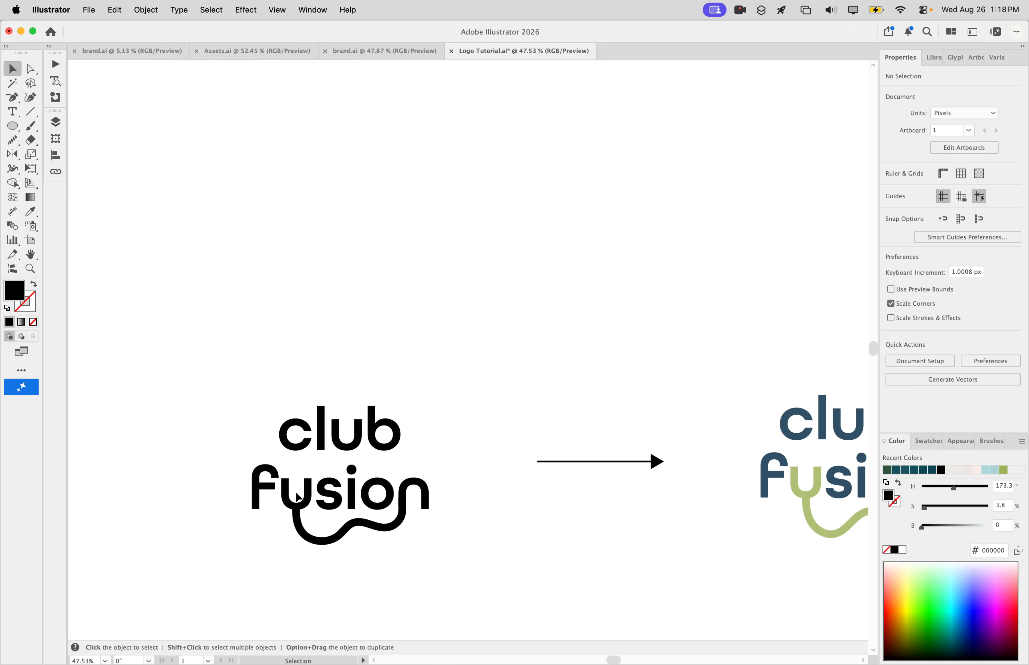
Step: Unite the u of "fusion" with the joined wave-and-n shape into a single path, and deselect it
scroll(428, 539, "down", 3)
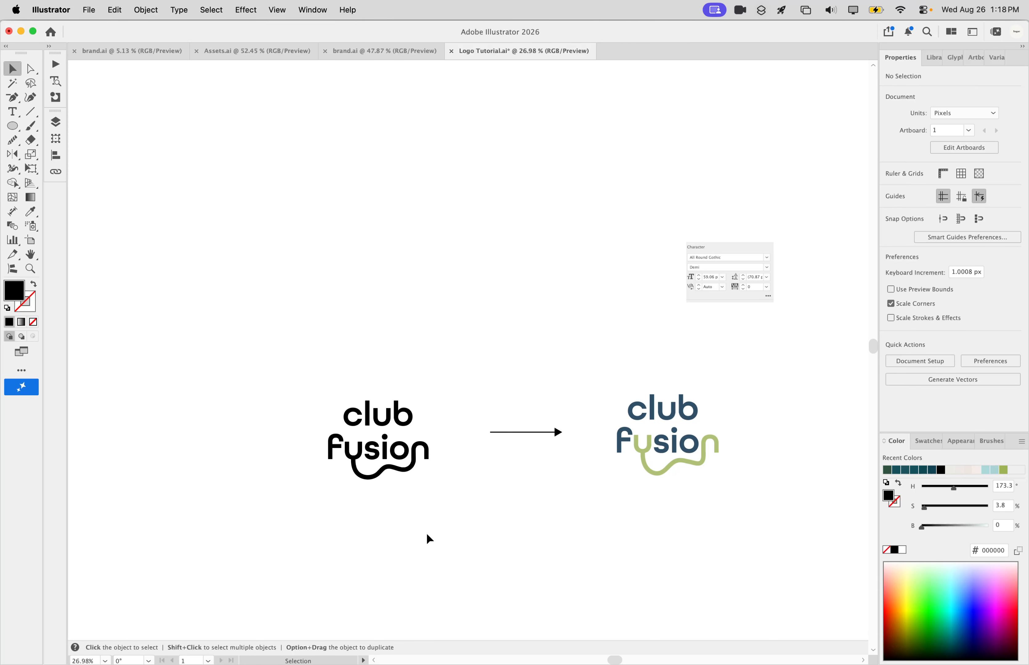
scroll(362, 485, "up", 2)
scroll(362, 484, "right", 1)
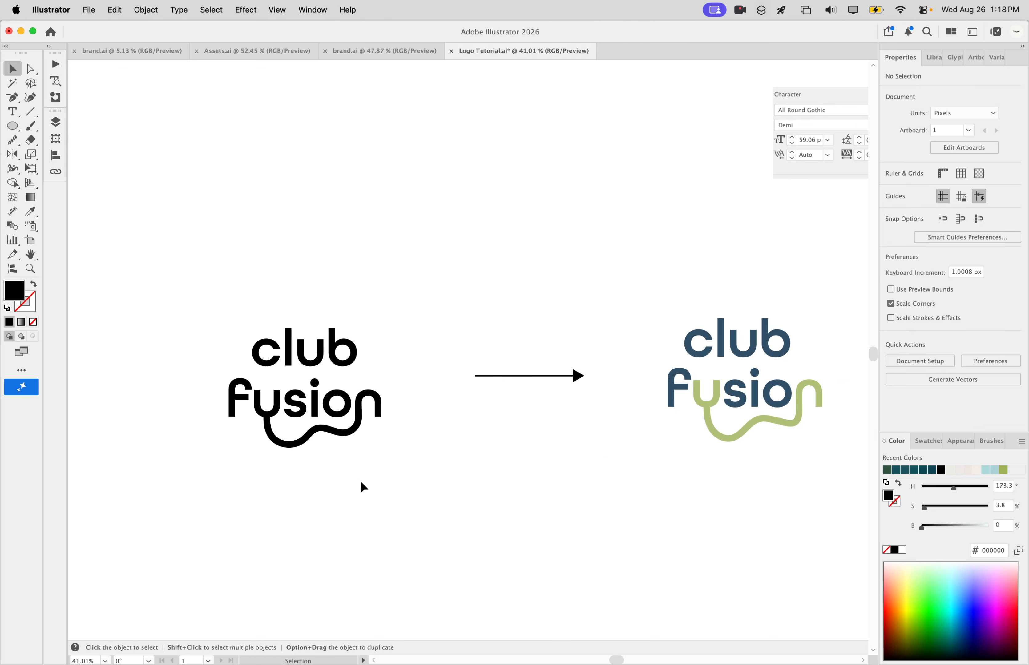
left_click(272, 430)
scroll(277, 415, "up", 4)
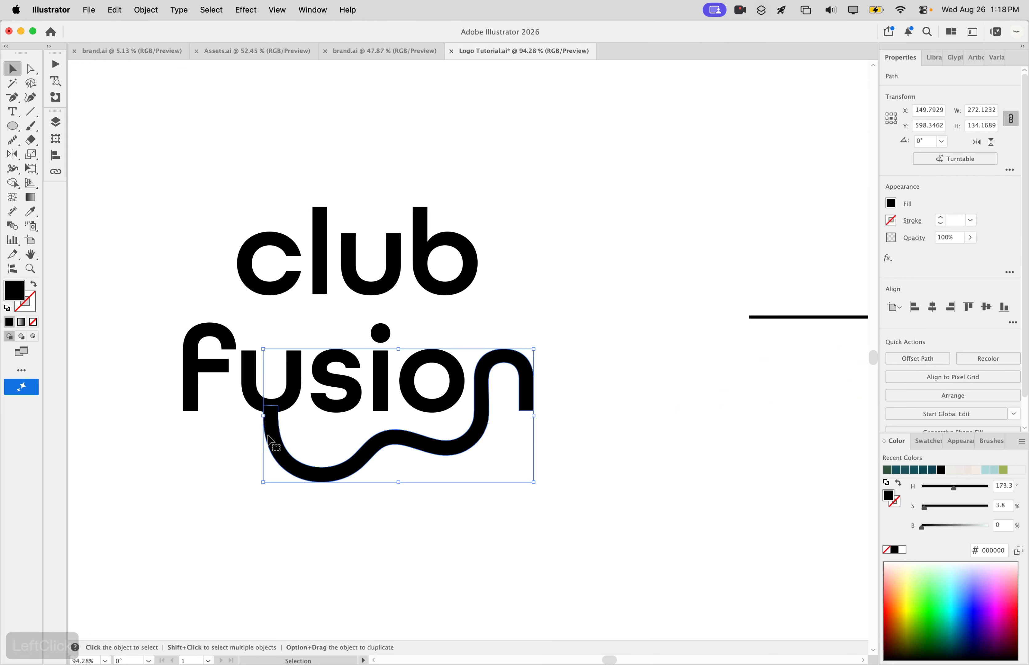
scroll(268, 436, "up", 4)
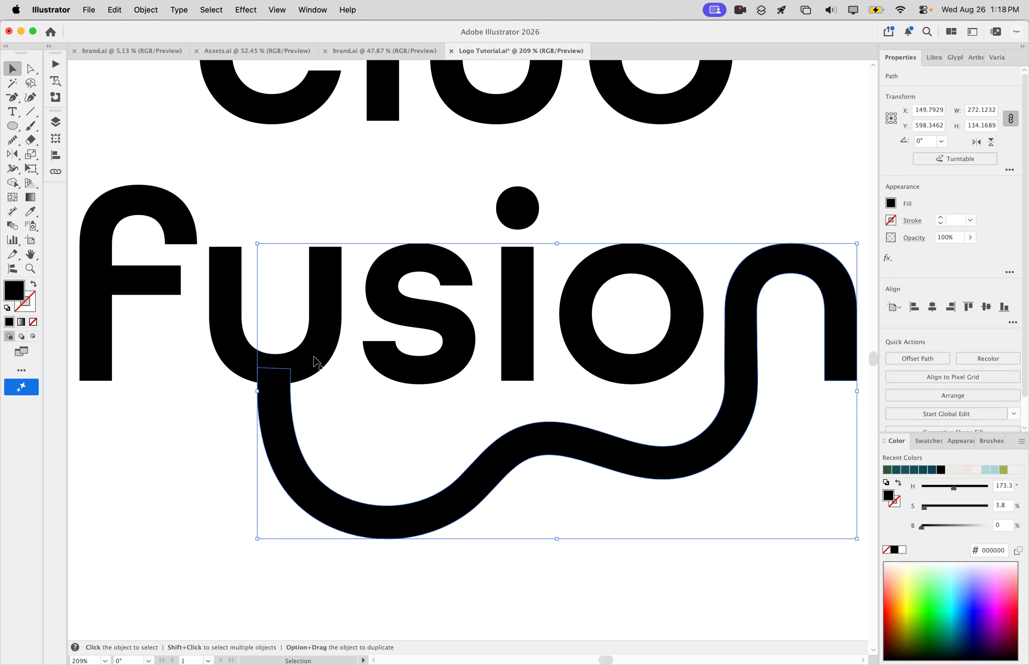
key("shift")
left_click(327, 347, "shift")
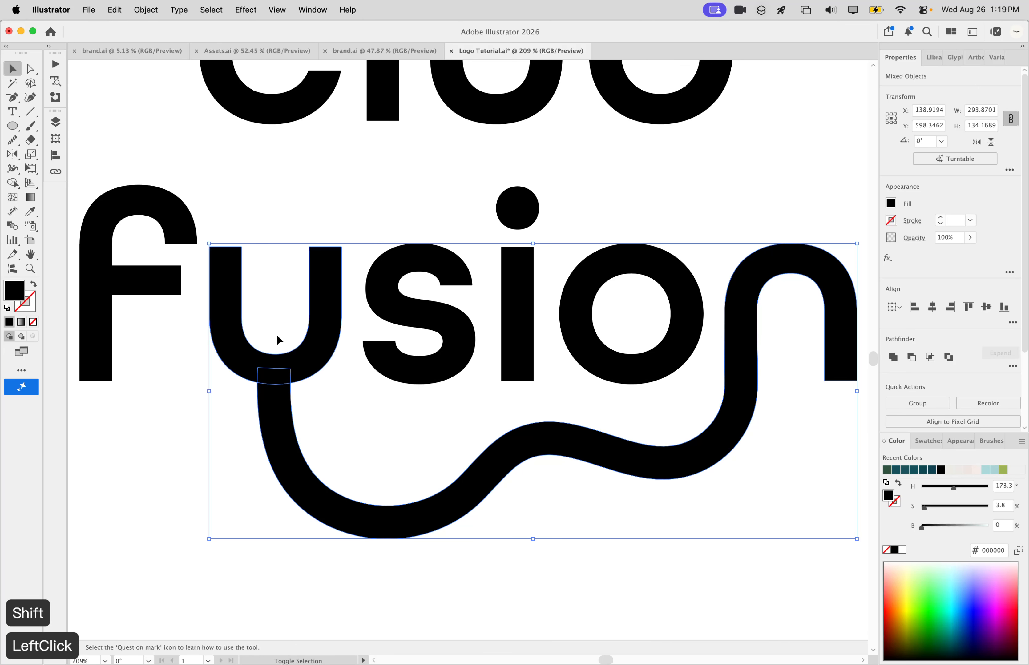
left_click(893, 355)
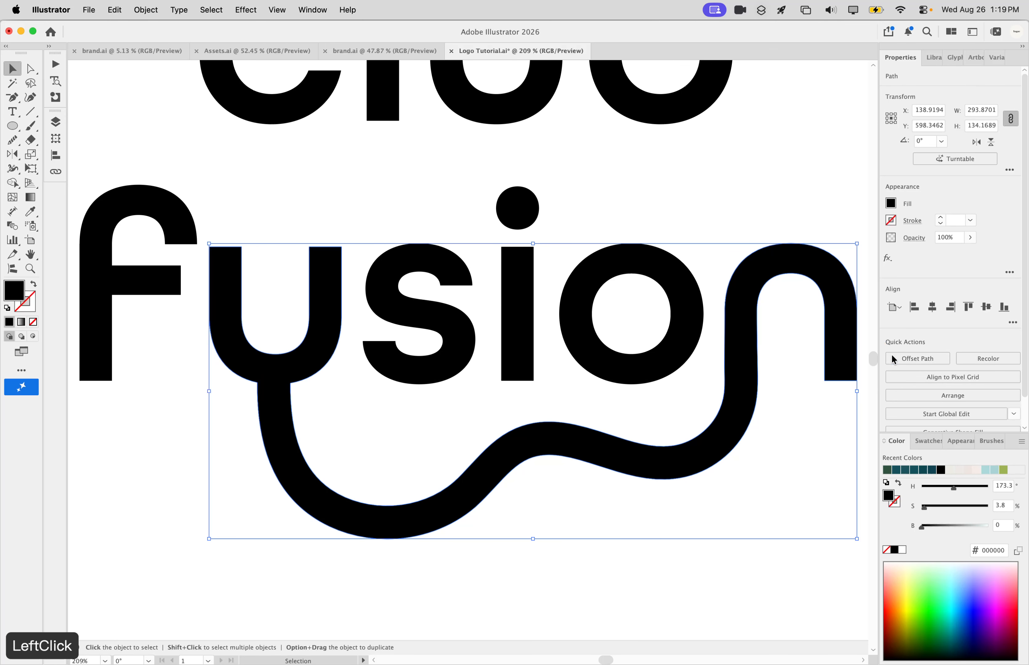
left_click(707, 238)
Step: Move the united u-wave-n shape away below the lettering, undo the move, and deselect it
scroll(708, 238, "down", 5)
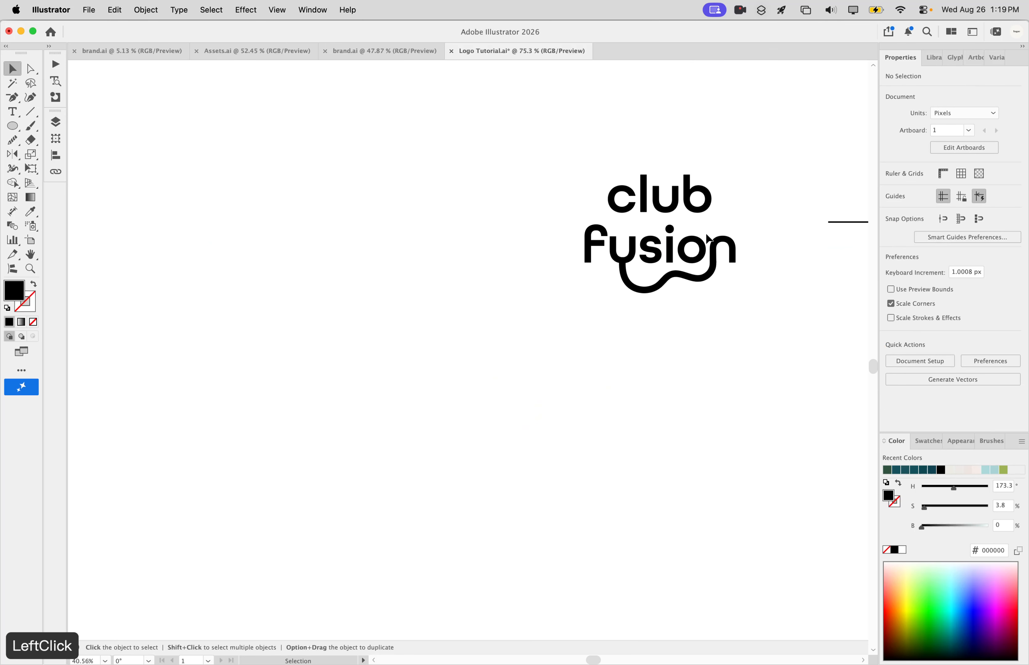
scroll(708, 239, "down", 3)
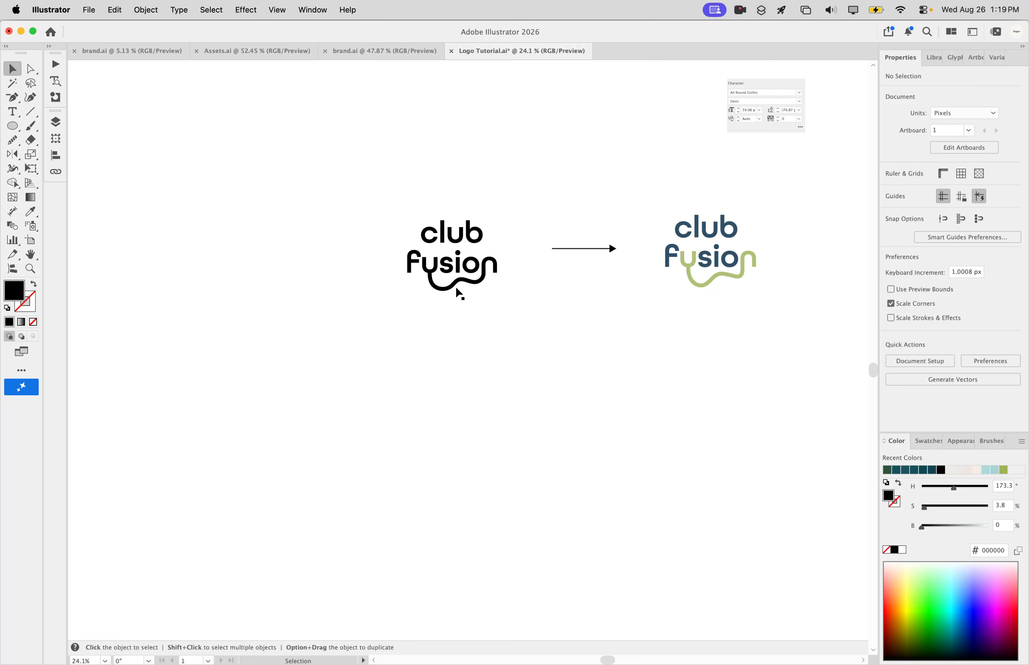
left_click_drag(457, 291, 472, 319)
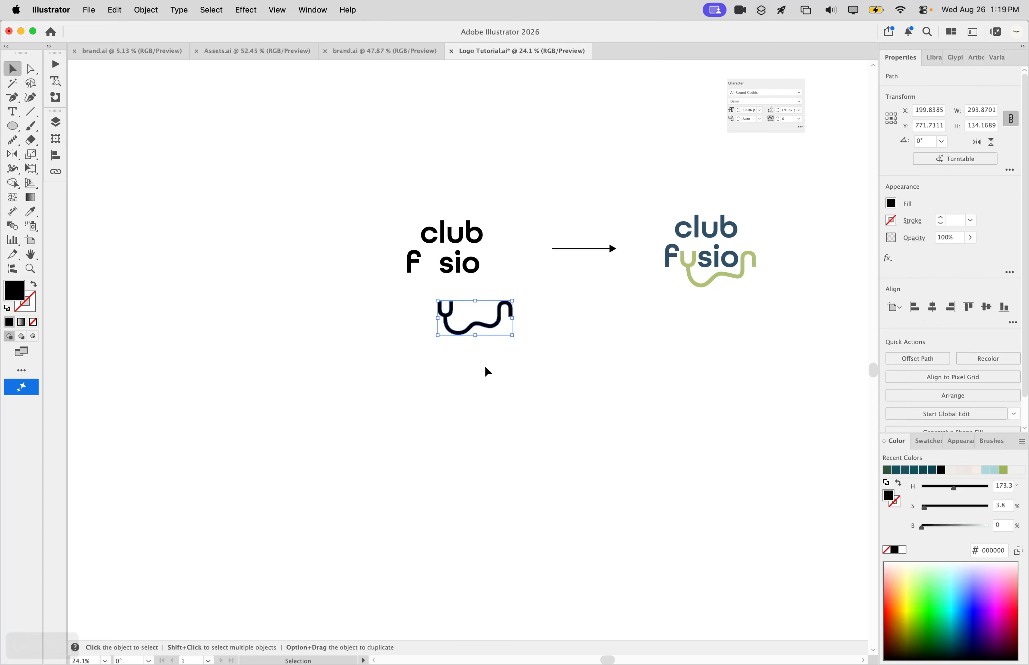
key("super+z")
scroll(528, 212, "up", 2)
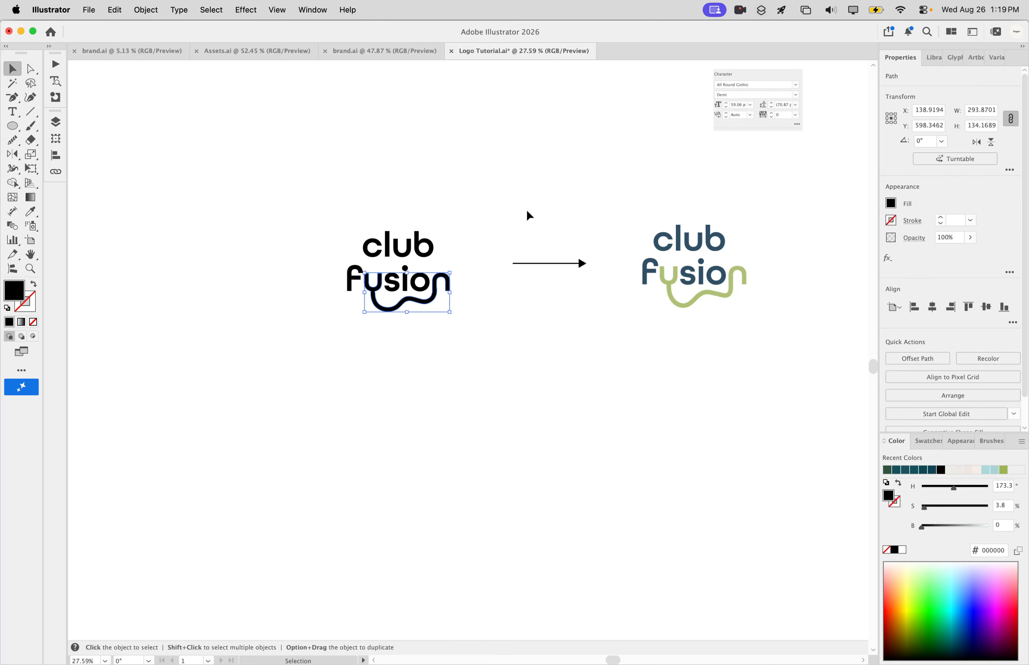
left_click(462, 261)
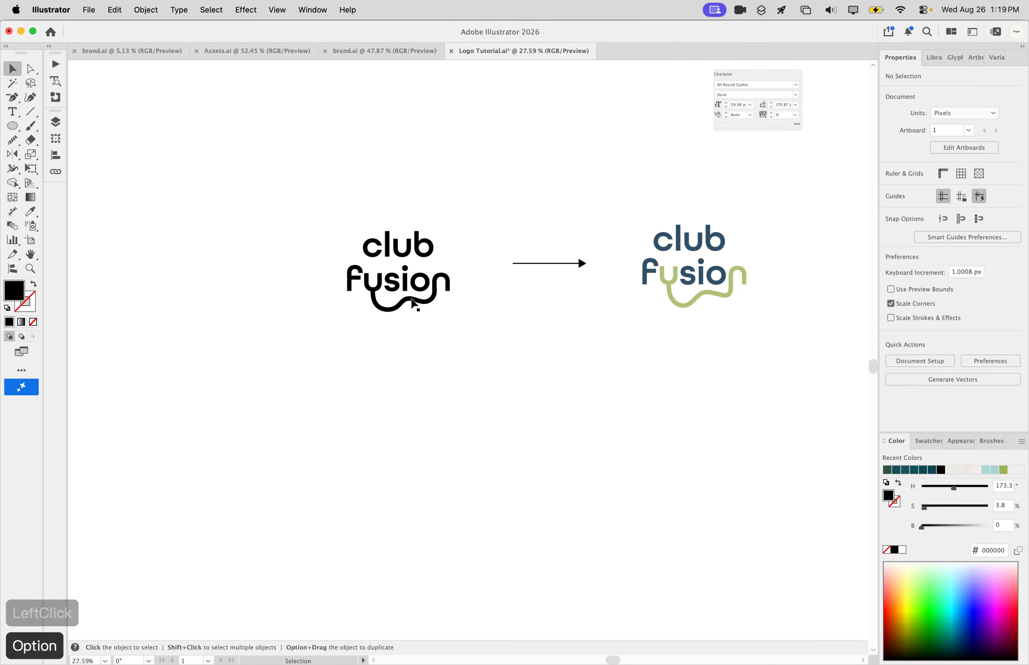
Step: Duplicate the united u-wave-n shape and place the copy on empty canvas above and to the left of the logo
left_click_drag(414, 305, 307, 424)
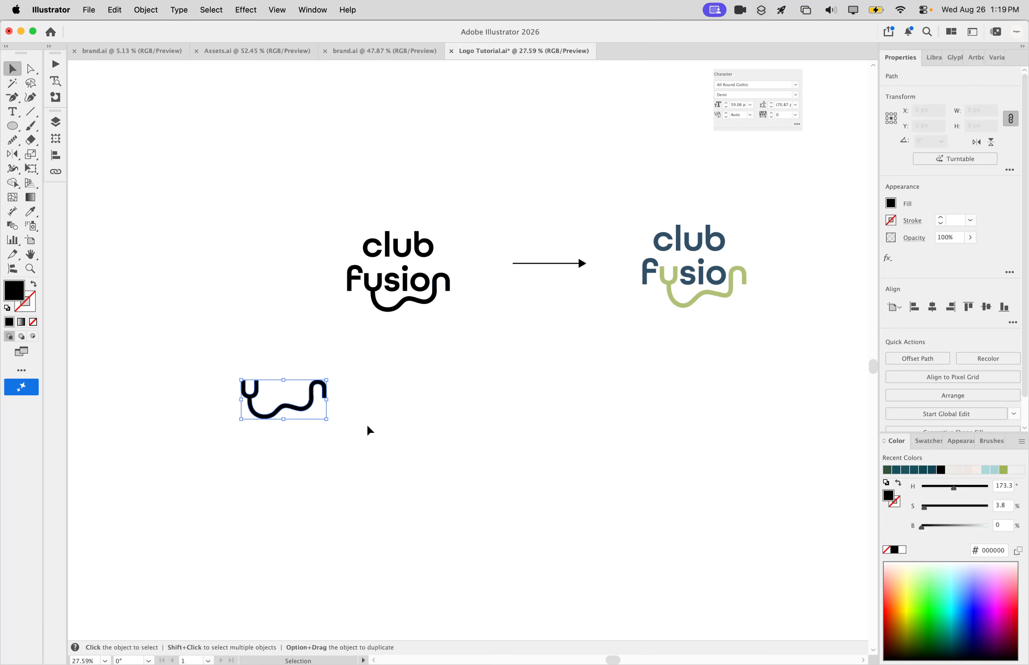
left_click(358, 438)
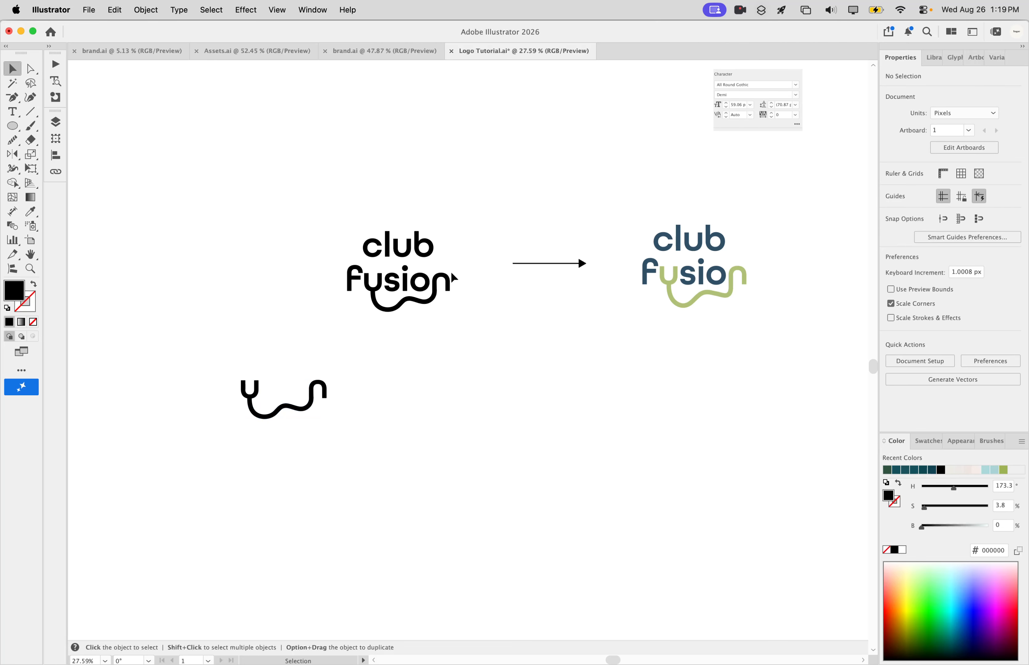
left_click_drag(305, 417, 150, 137)
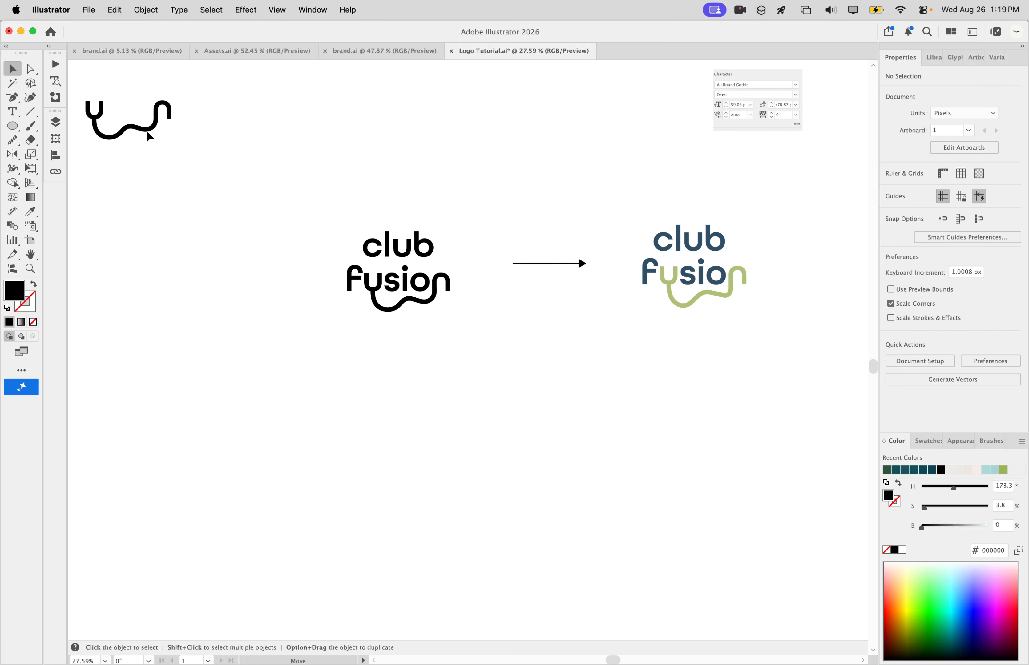
scroll(428, 261, "up", 5)
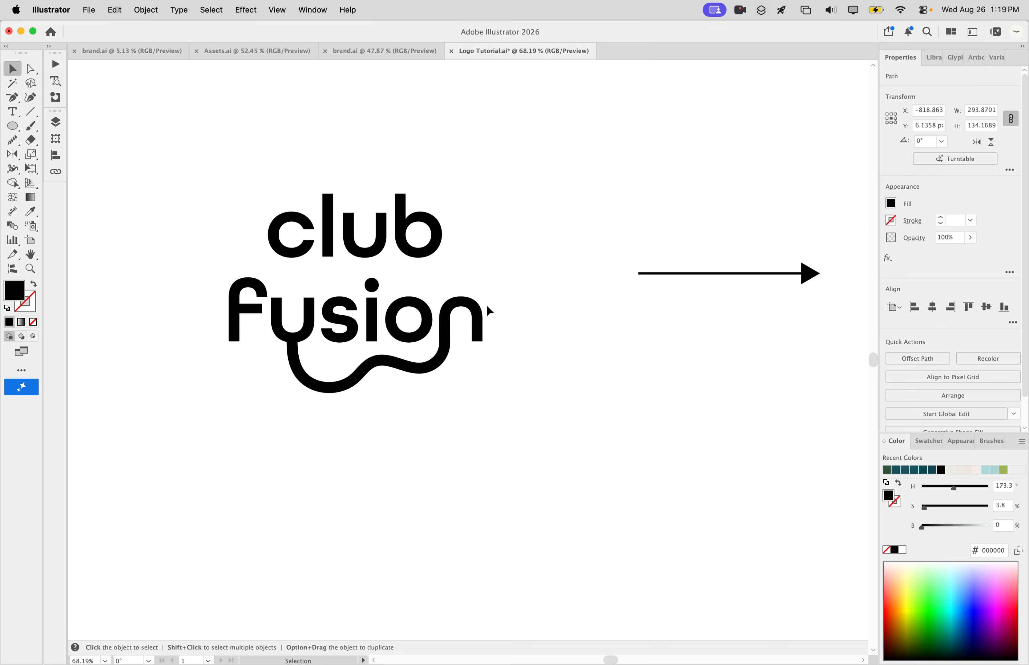
scroll(486, 304, "down", 4)
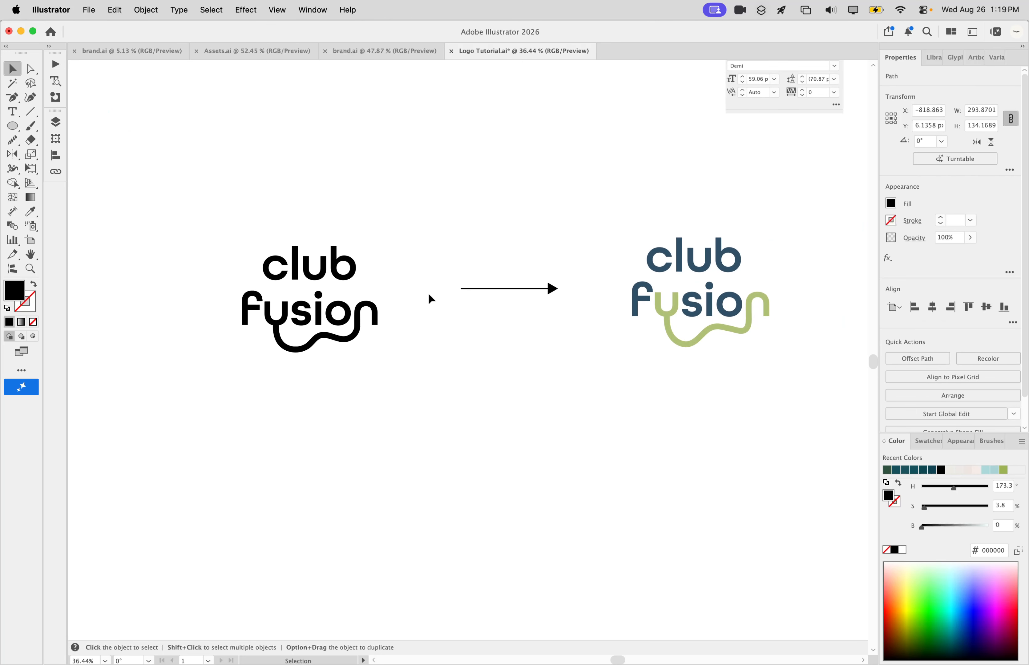
left_click(318, 282)
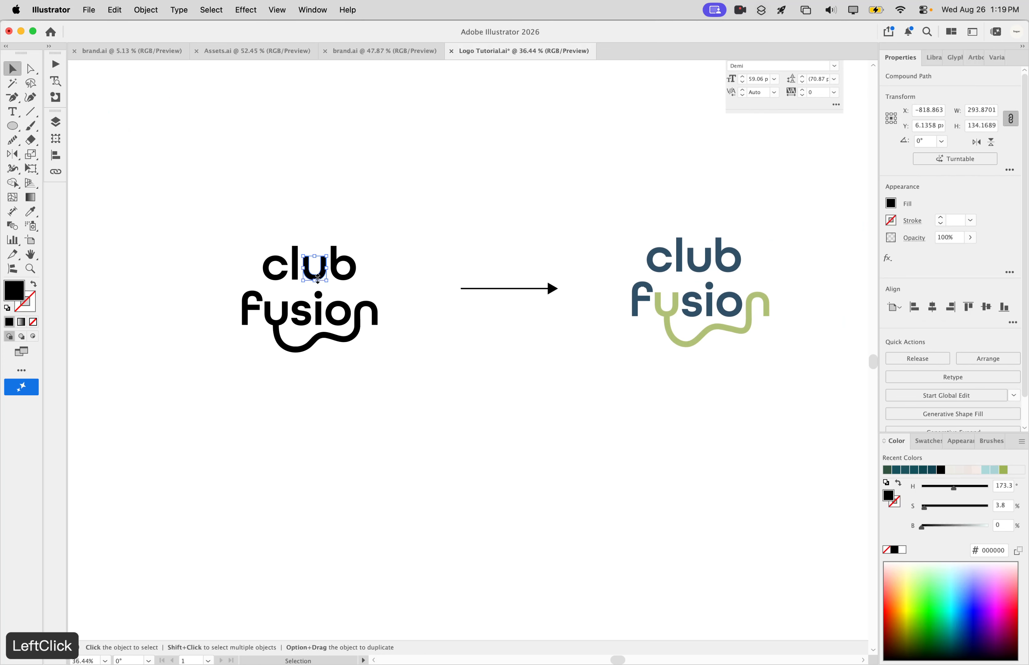
left_click(368, 287)
left_click(324, 252)
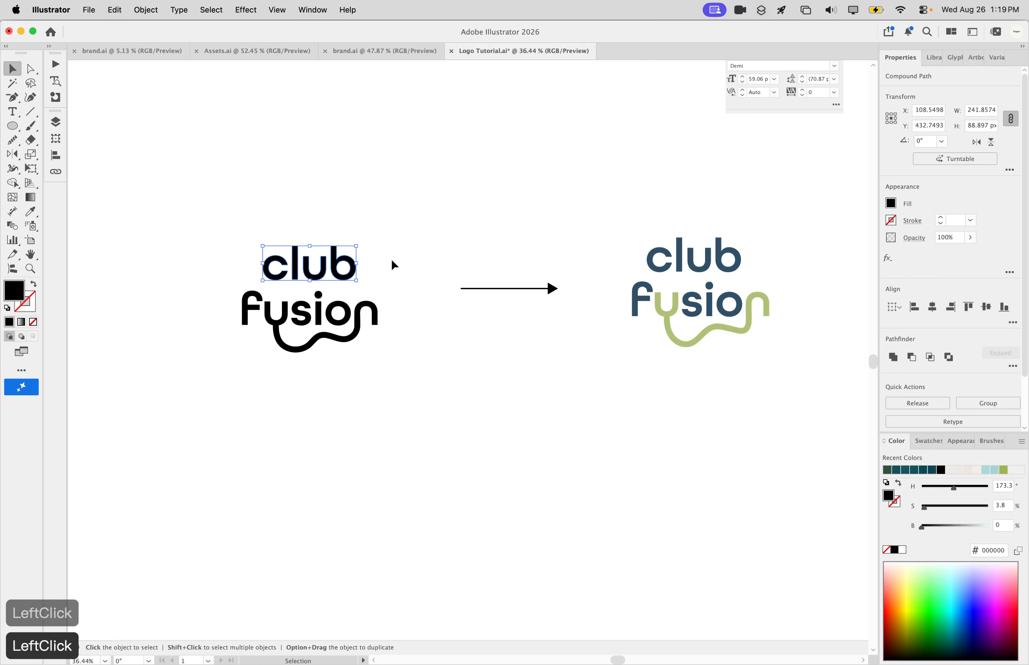
key("super")
Step: Fill the logo's united u-wave-n shape with the green #b0c277 sampled from the reference logo's wave
left_click(287, 337)
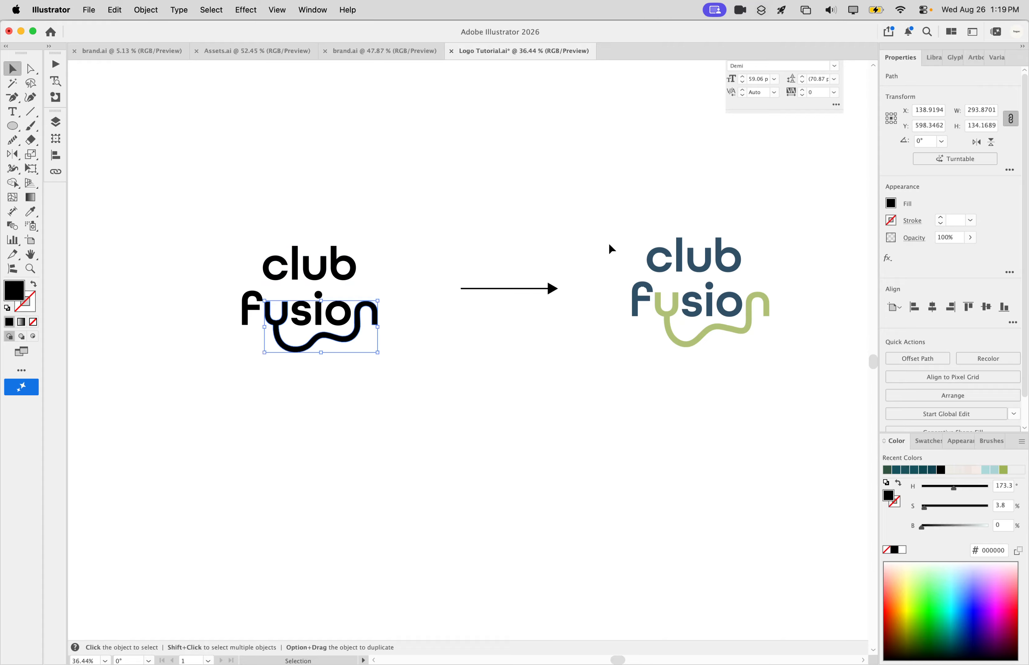
key("i")
left_click(682, 344)
key("v")
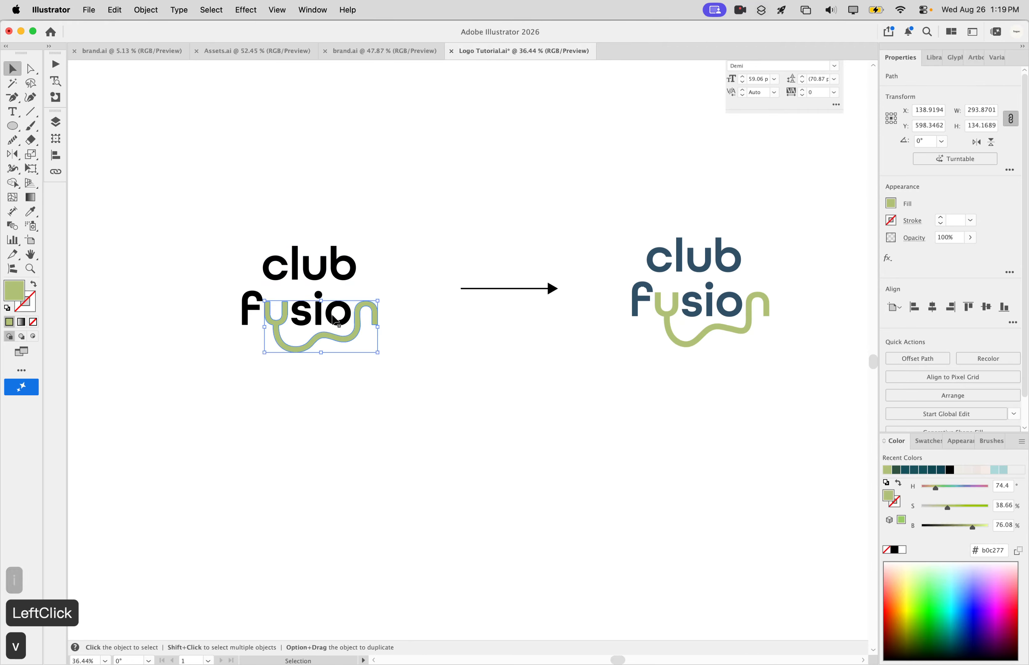
Step: Fill "club" and the f, s, i and o of "fusion" with the dark blue #305066 sampled from the reference letters
left_click(267, 260)
left_click(261, 318, "shift")
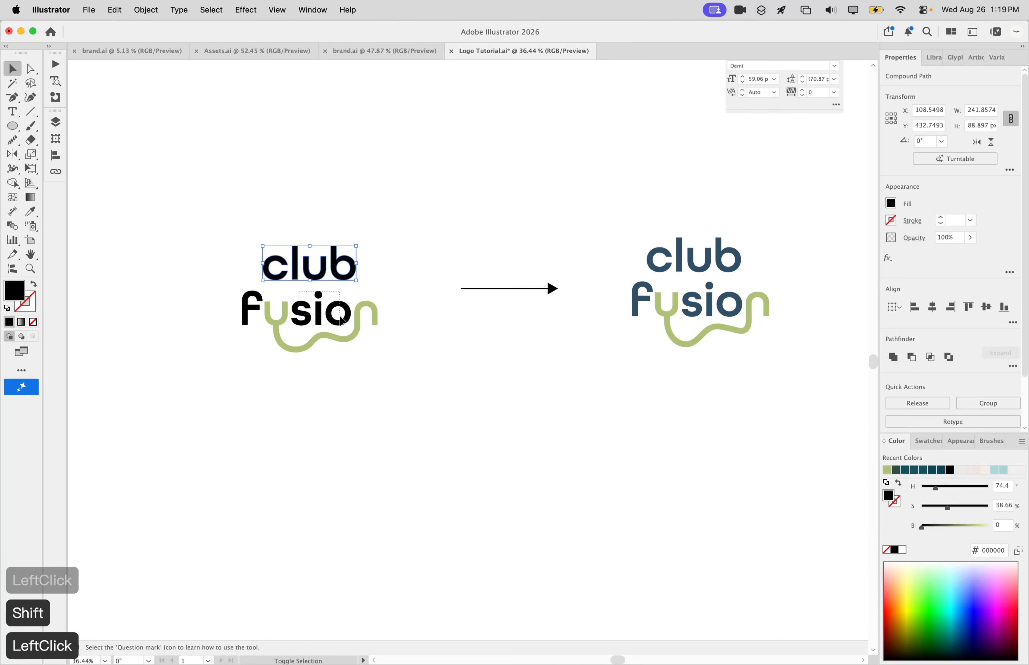
left_click(258, 315, "shift")
key("i")
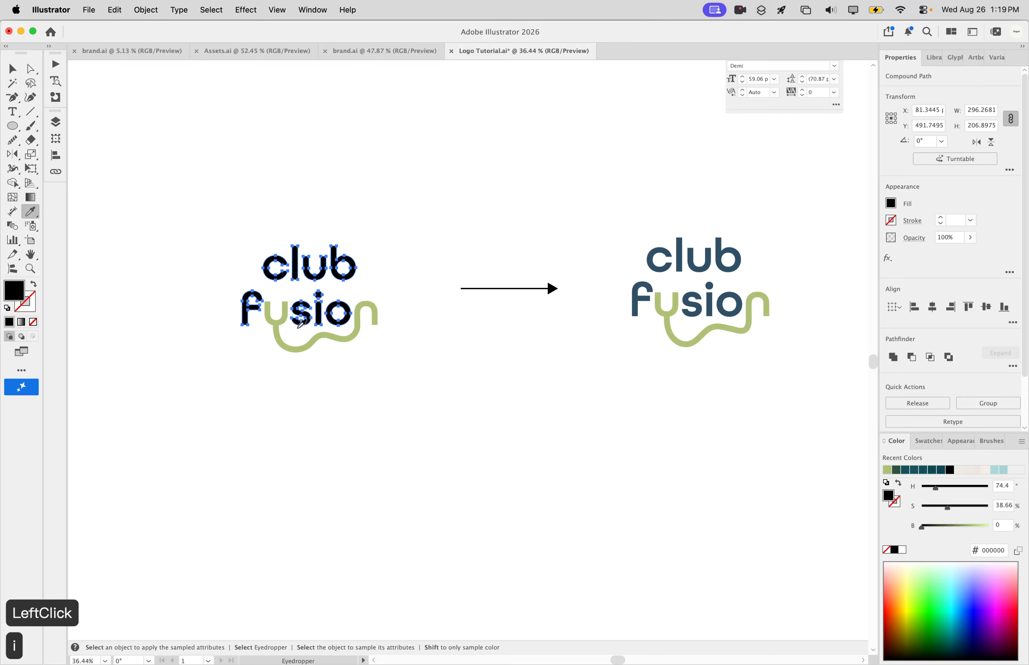
left_click(637, 301)
key("v")
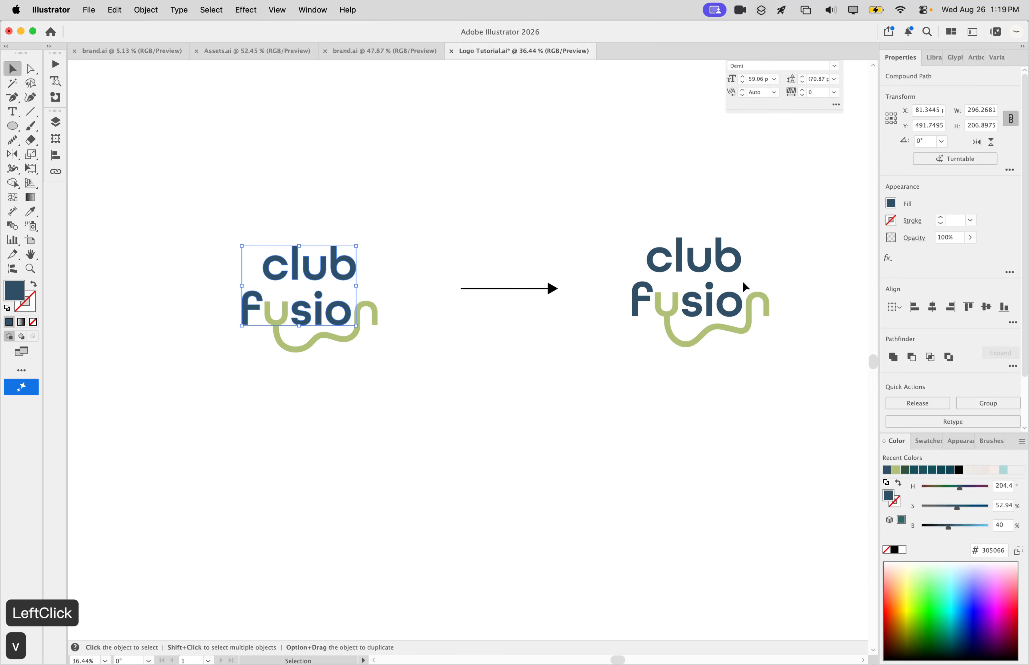
left_click(692, 376)
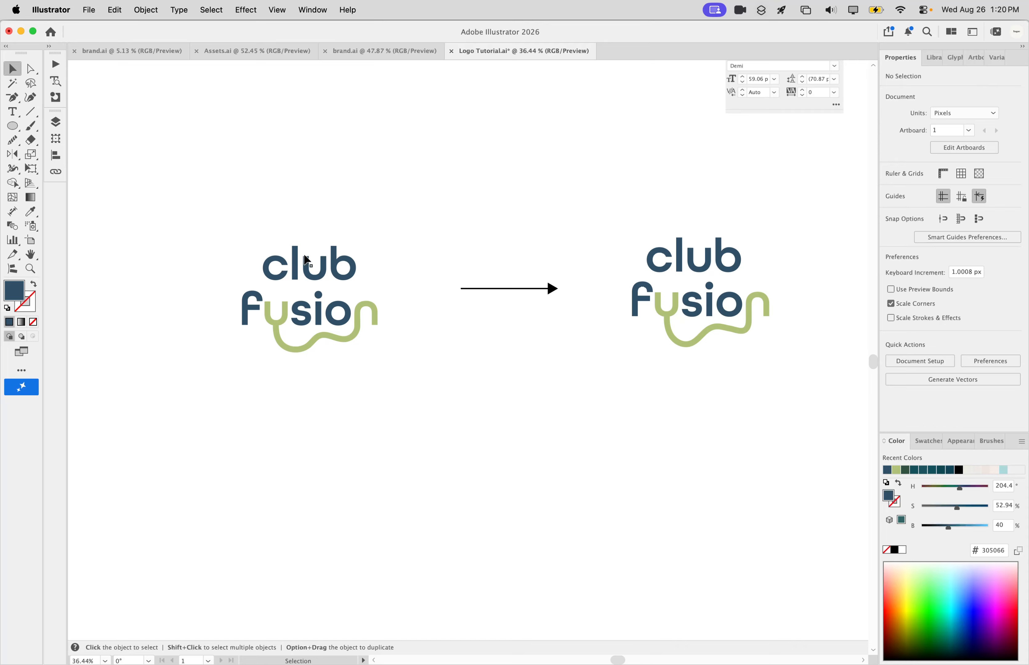
Step: Recolour the entire working logo solid black #000000 and deselect it
left_click_drag(411, 373, 222, 247)
left_click(895, 550)
left_click(580, 510)
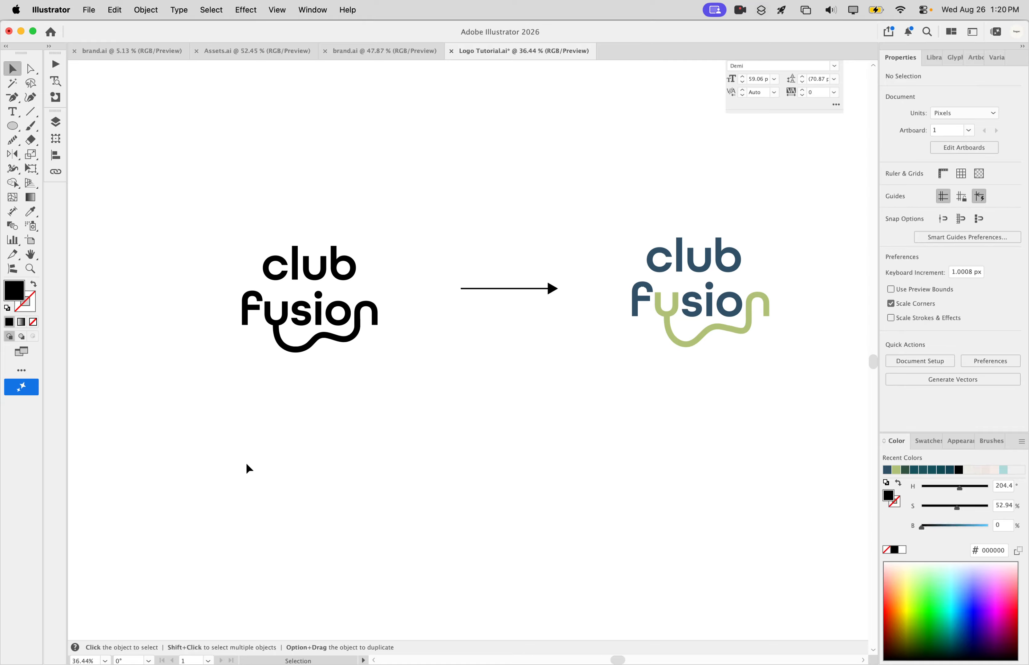
Step: Recolour the u-wave-n shape green #b0c277 and all remaining letters dark blue #305066 from the recent colours
left_click(277, 344)
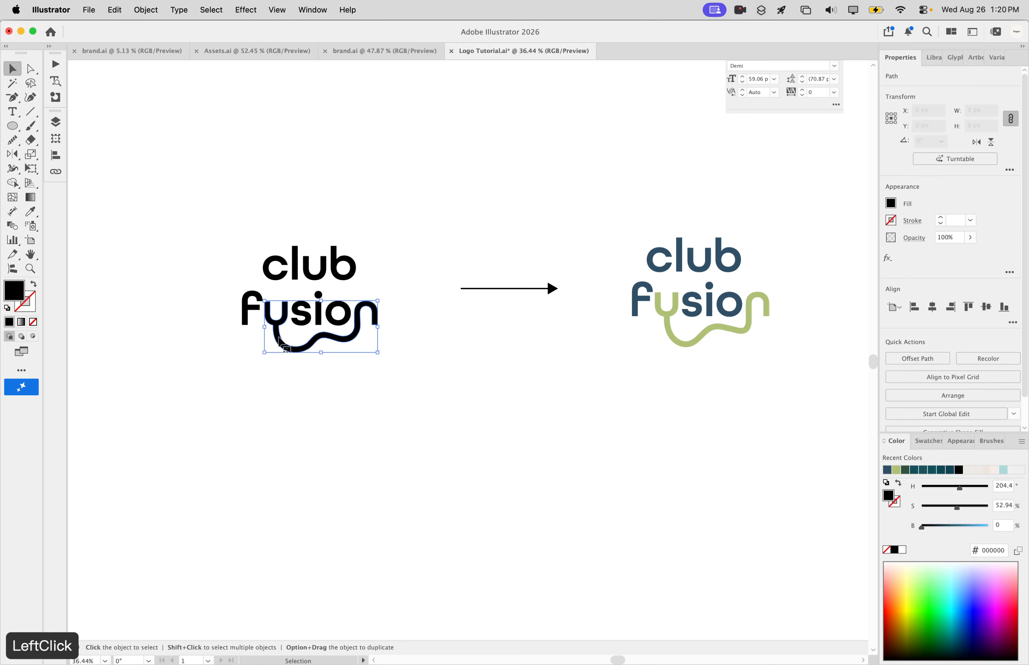
left_click(894, 470)
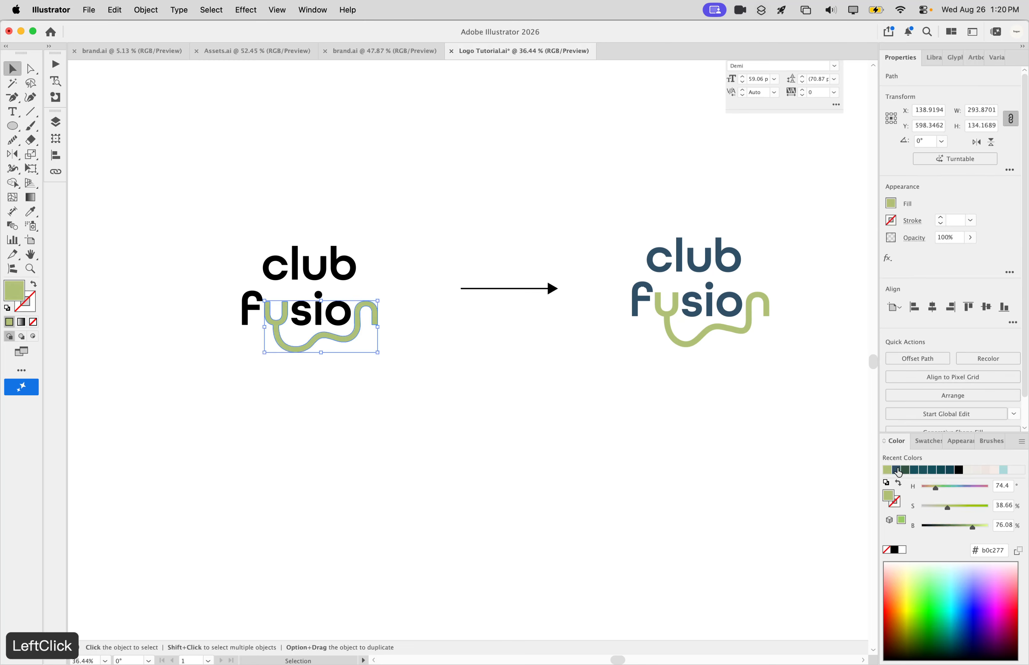
left_click(276, 246)
left_click(248, 319, "shift")
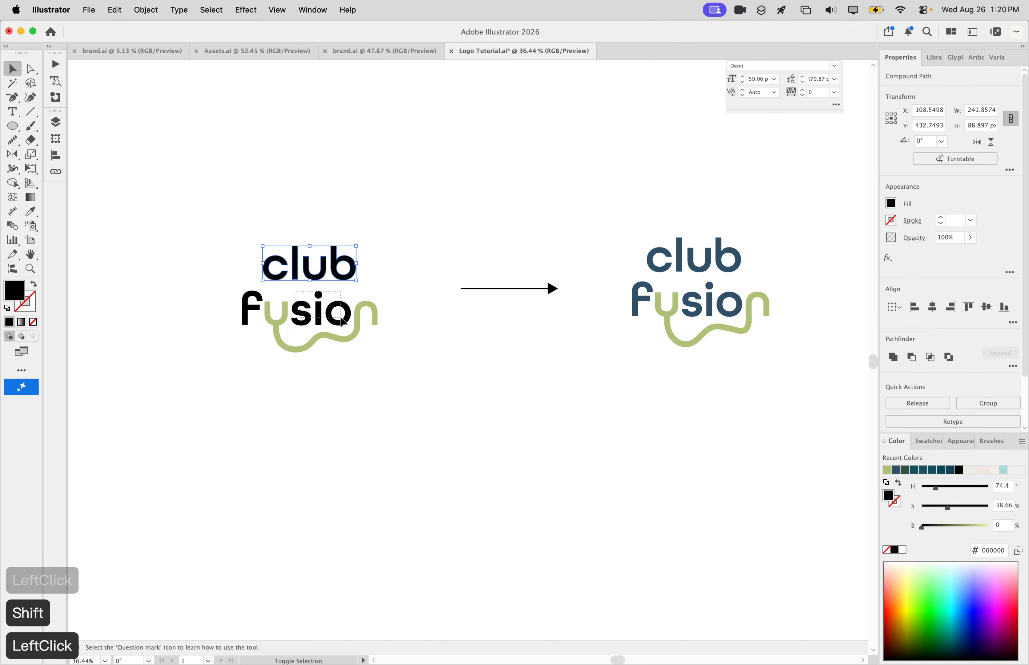
left_click(249, 319, "shift")
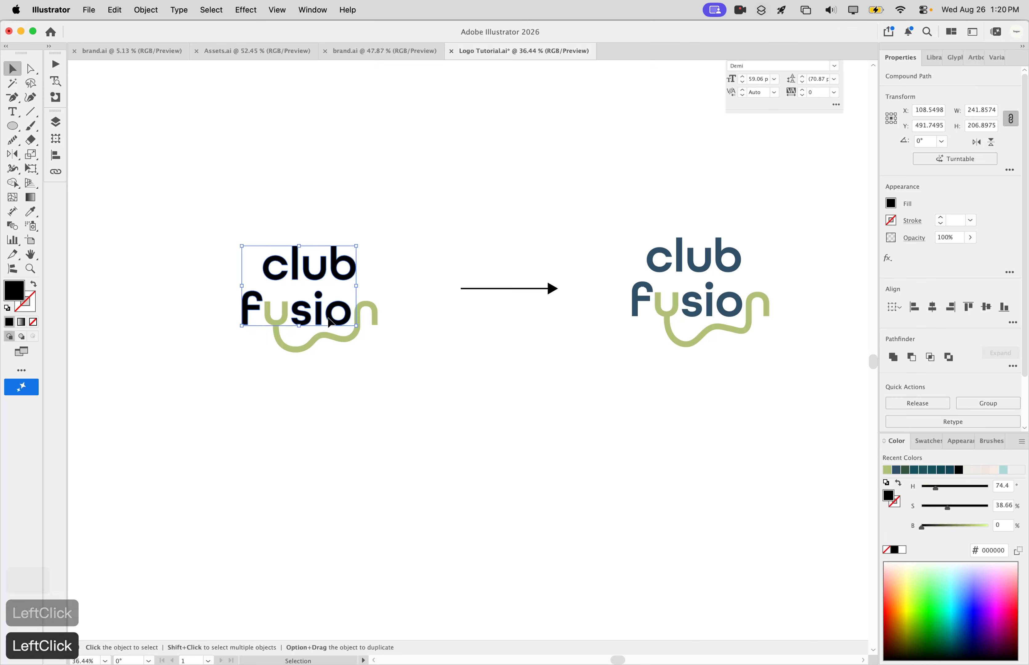
left_click(896, 472)
left_click(601, 465)
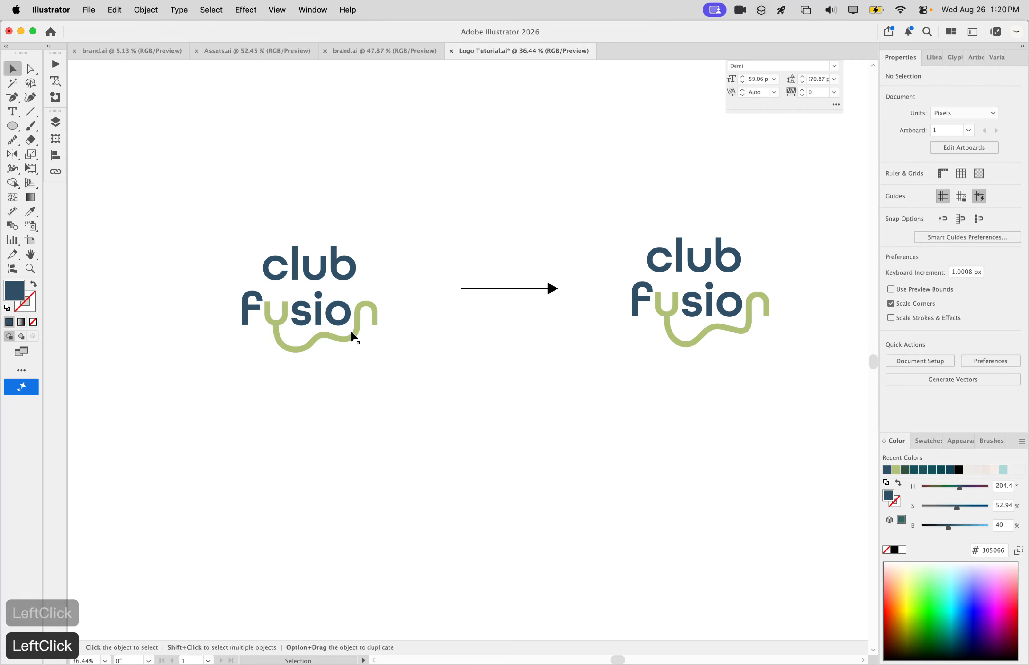
Step: Try the u-wave-n shape in dark blue #305066, undo the colour change, and deselect the shape
left_click(341, 336)
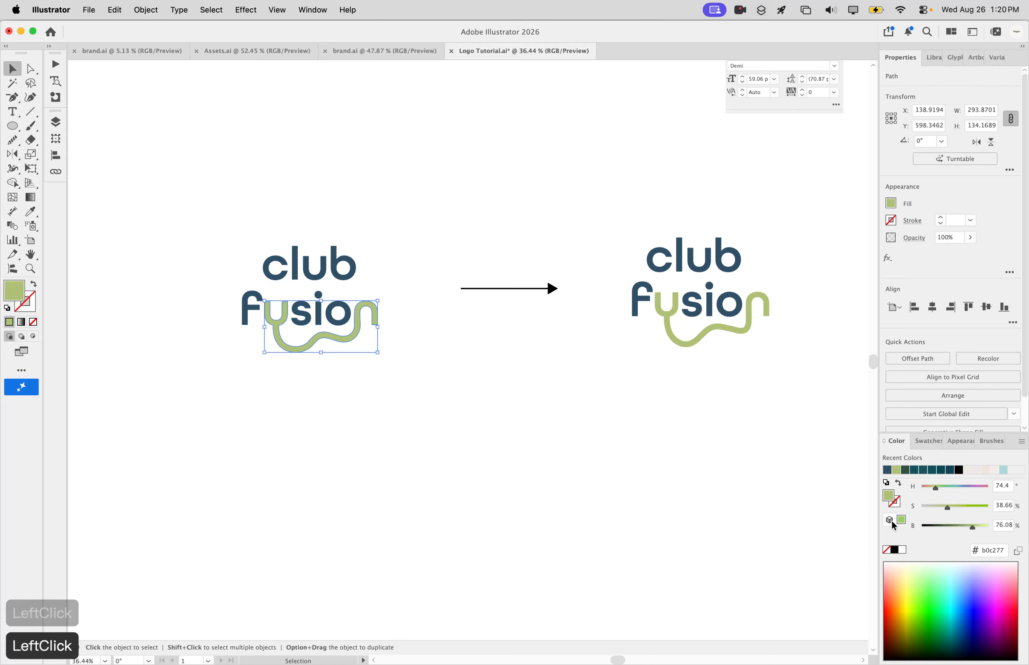
left_click(886, 471)
left_click(526, 452)
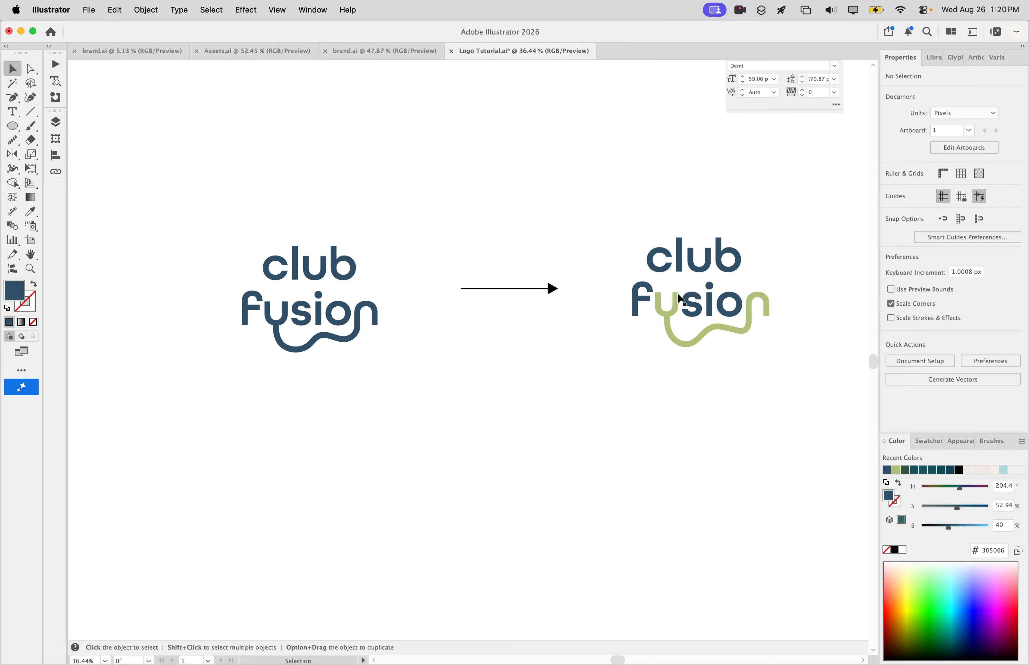
left_click(602, 335)
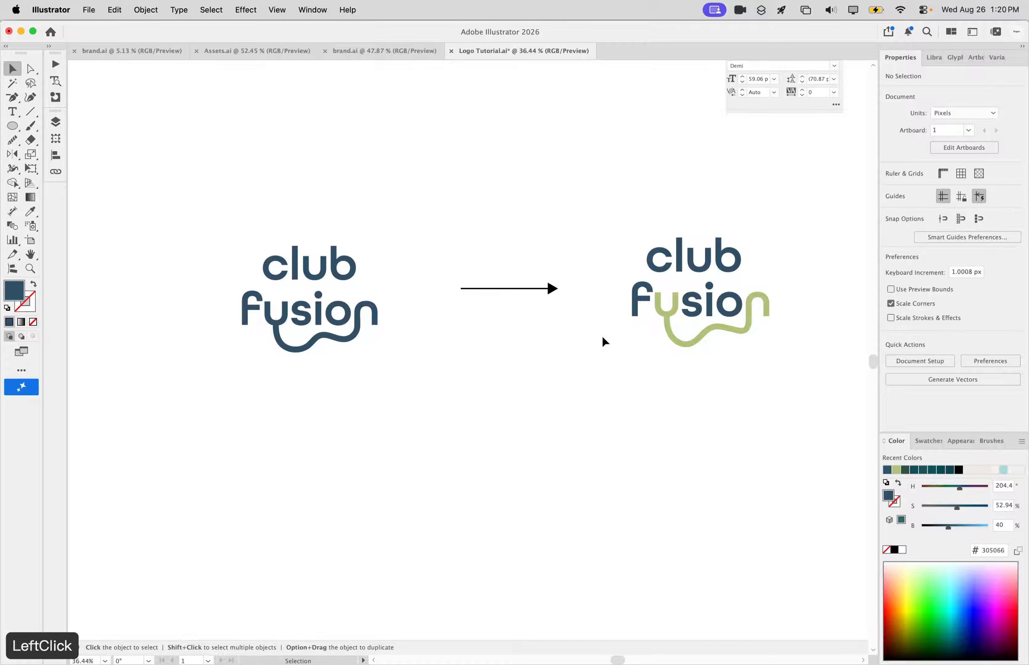
key("super+z")
left_click(423, 377)
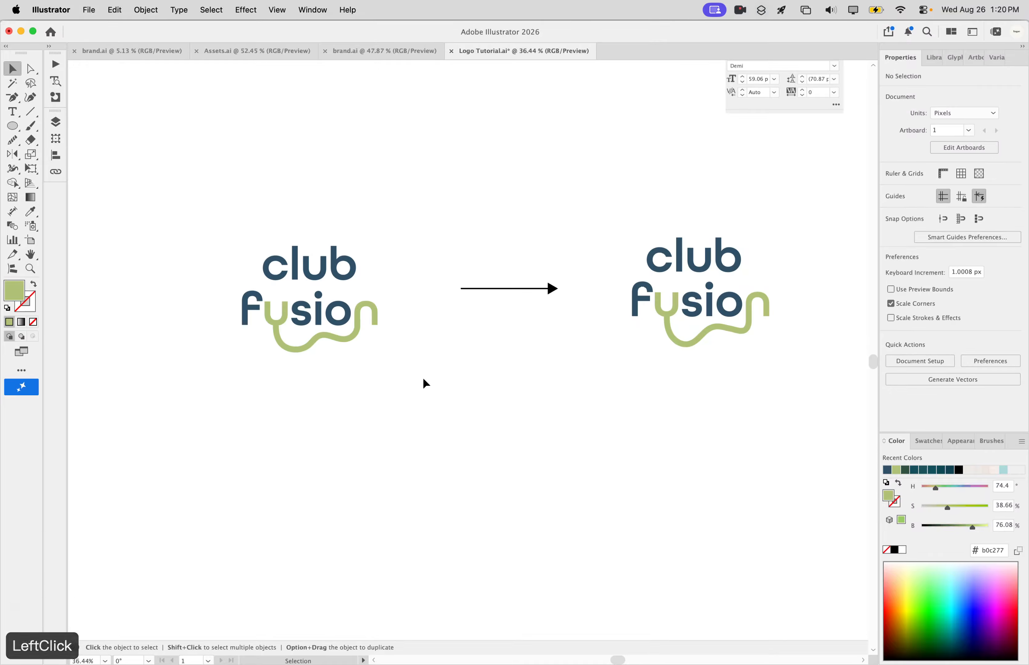